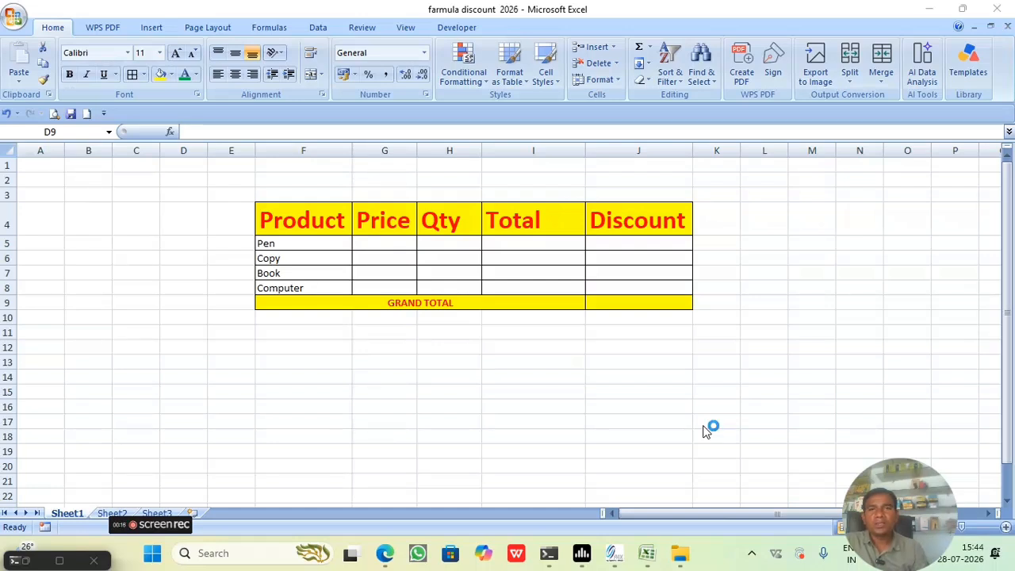
Enter a price of 10 and a quantity of 20 for the Pen row.
left_click(389, 243)
type("10")
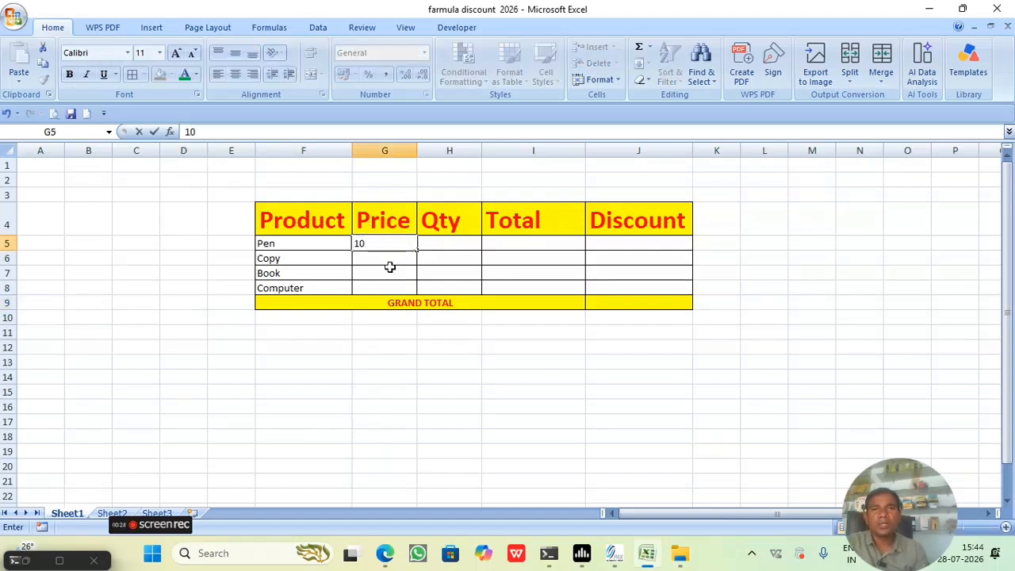
left_click(389, 270)
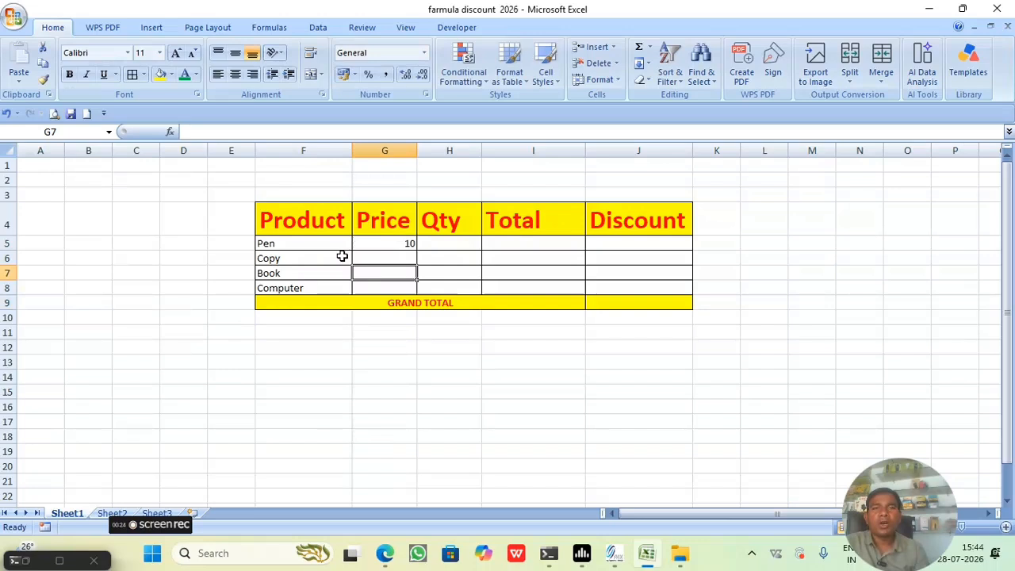
left_click(442, 245)
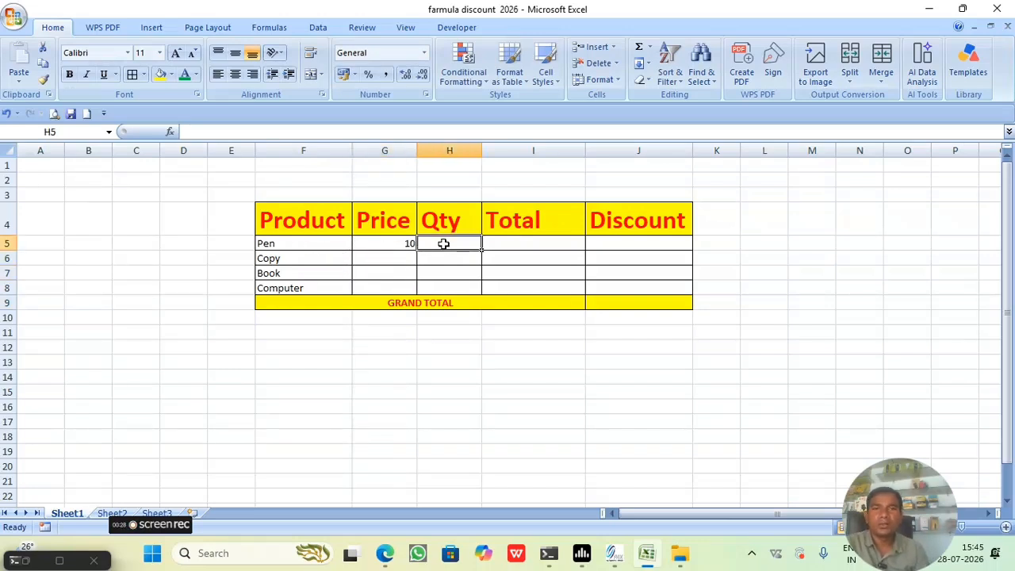
type("20")
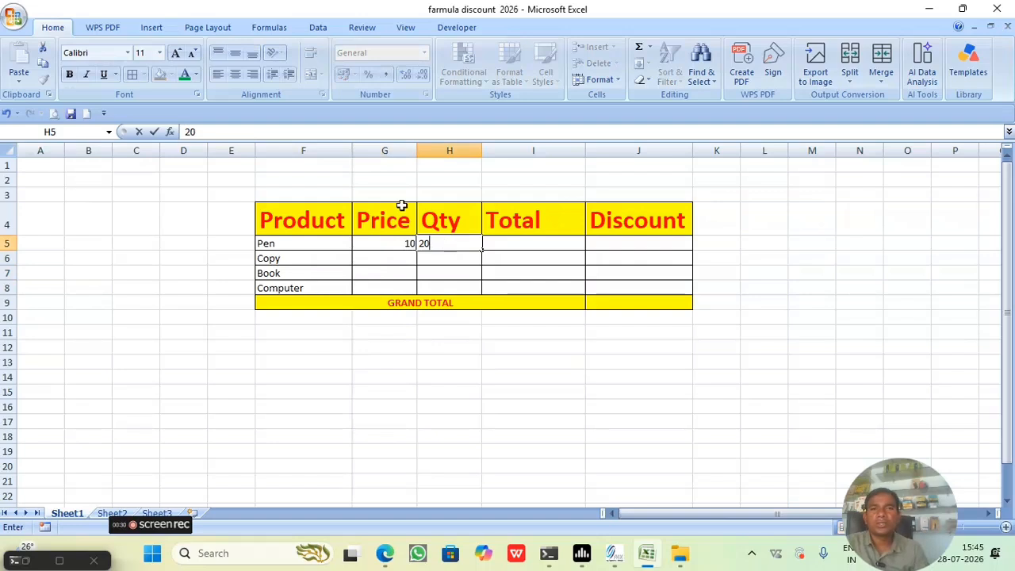
left_click(447, 268)
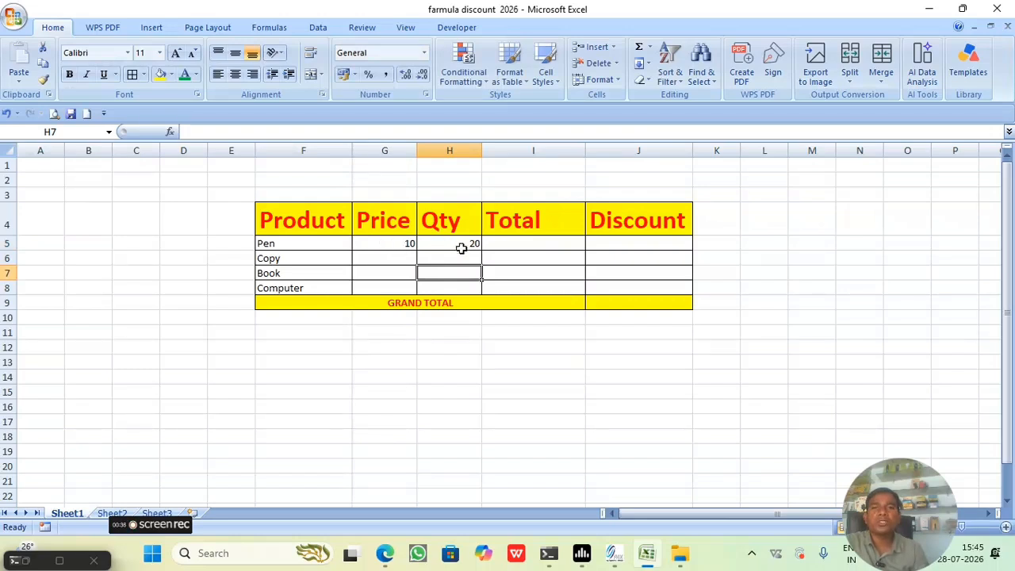
Calculate the Pen total in I5 by multiplying price by quantity with the formula =G5*H5.
left_click(507, 243)
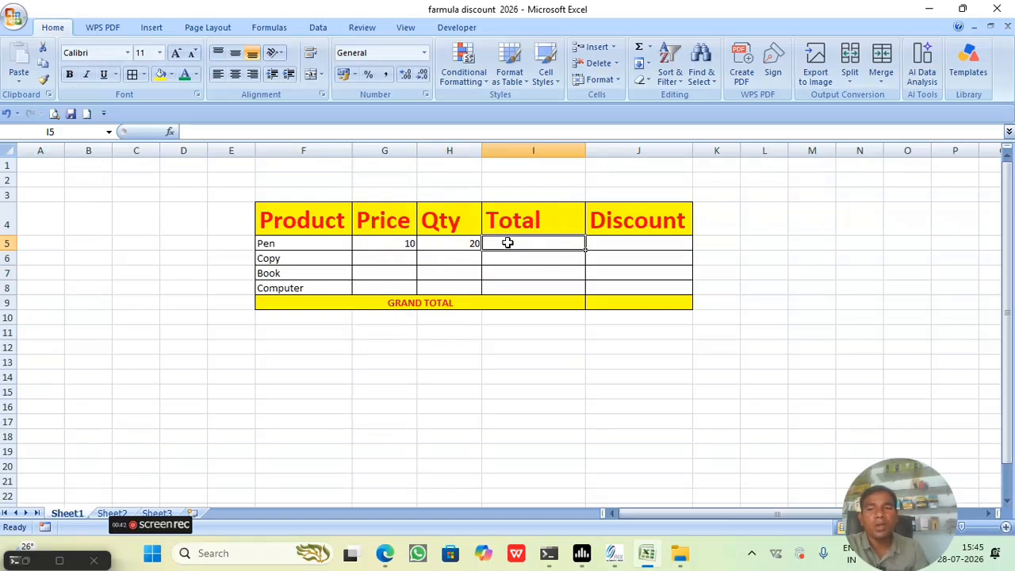
type("=")
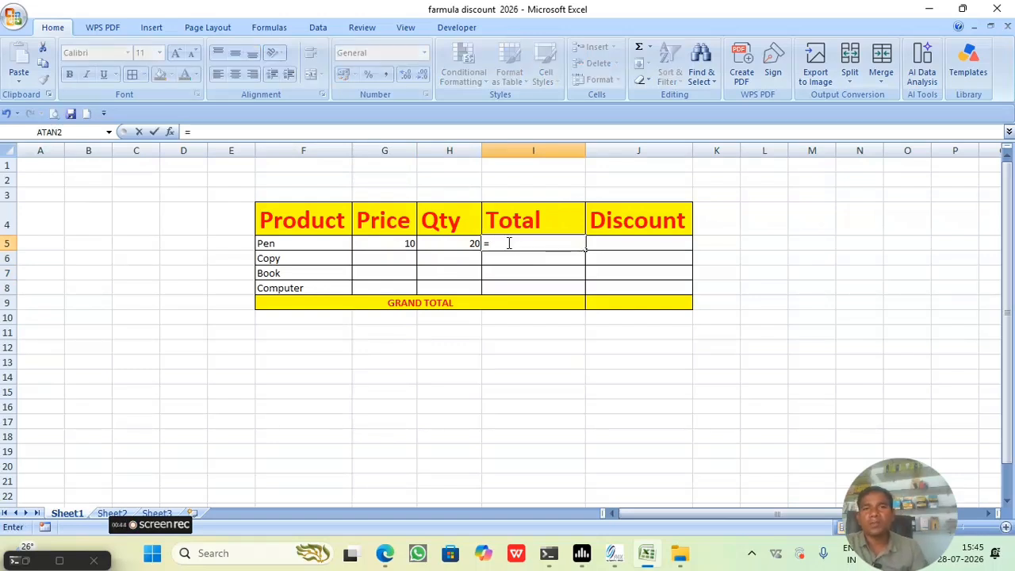
left_click(388, 243)
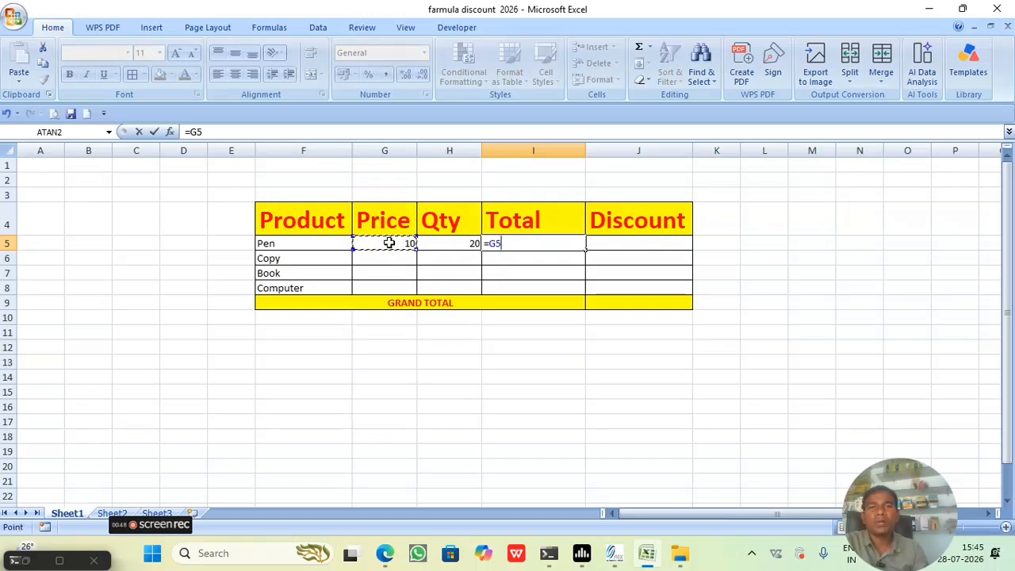
type("*")
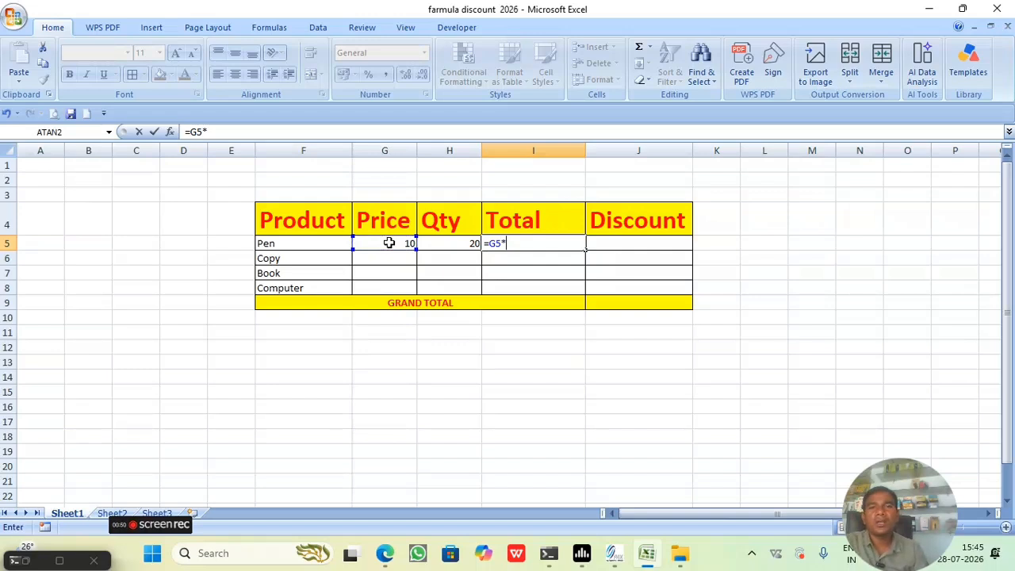
left_click(451, 240)
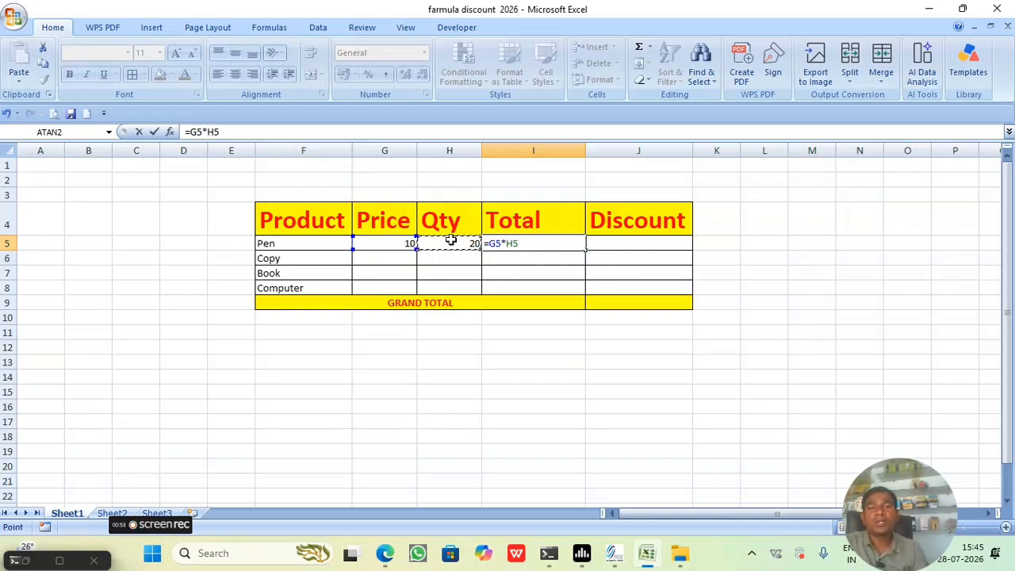
key("Return")
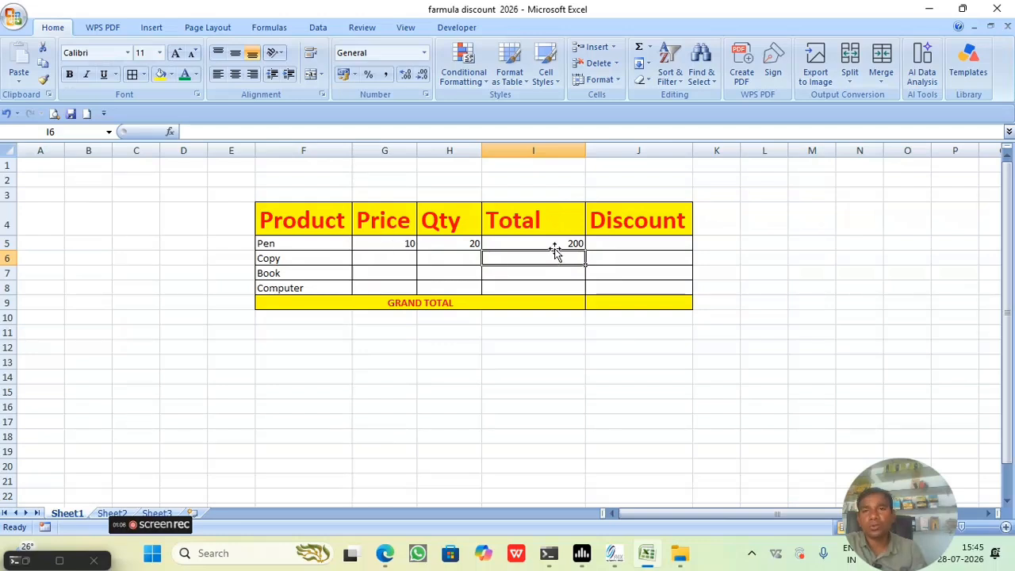
Calculate a 10% discount on the Pen total in J5 with the formula =I5*10%.
left_click(625, 244)
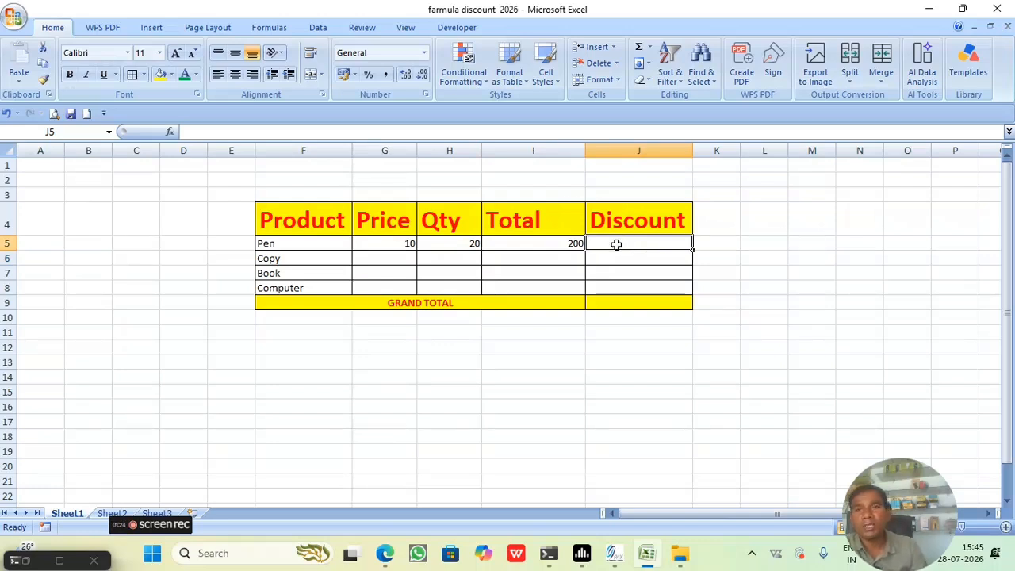
double_click(617, 245)
type("=")
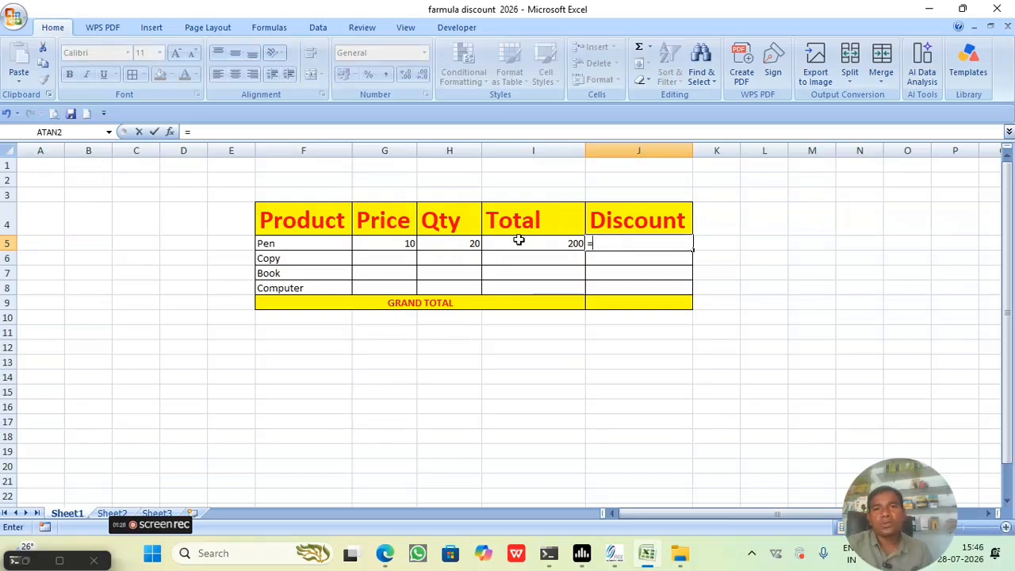
left_click(547, 241)
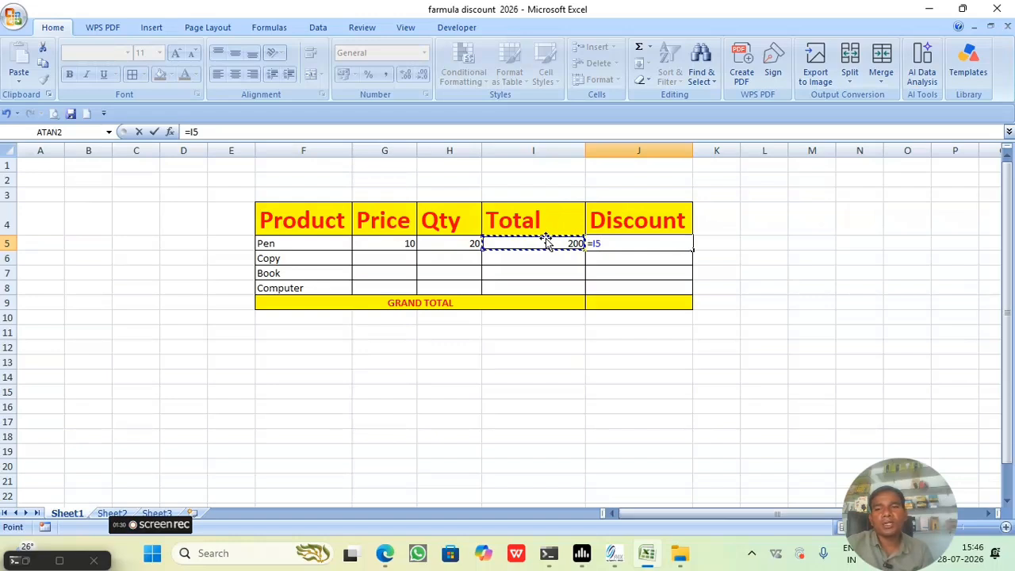
type("*")
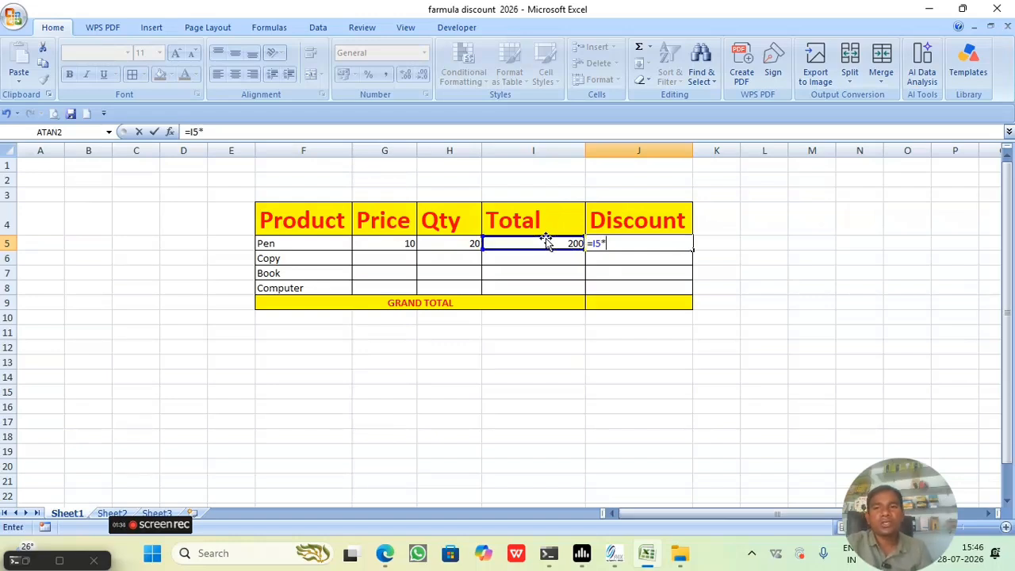
type("10")
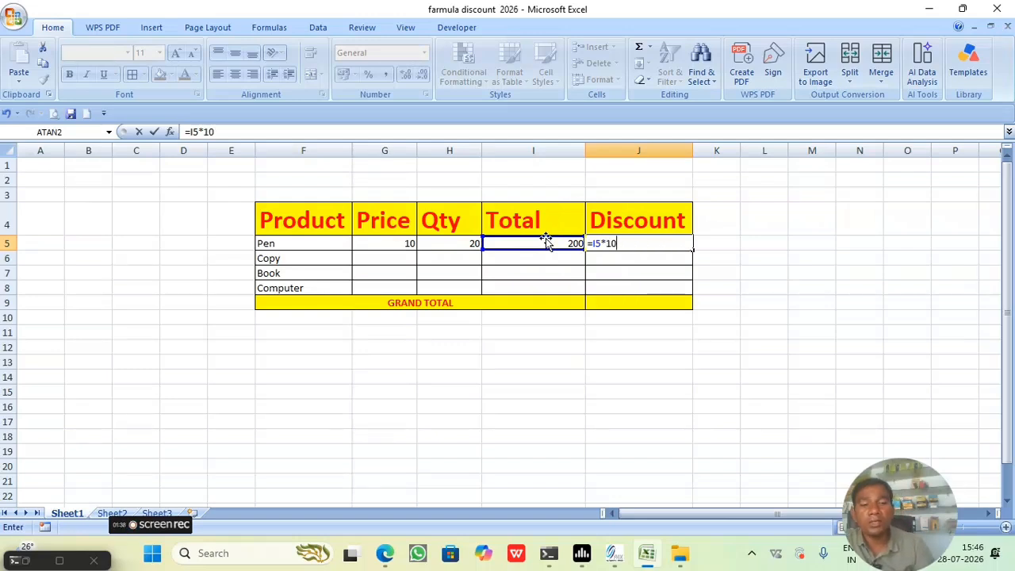
type("%")
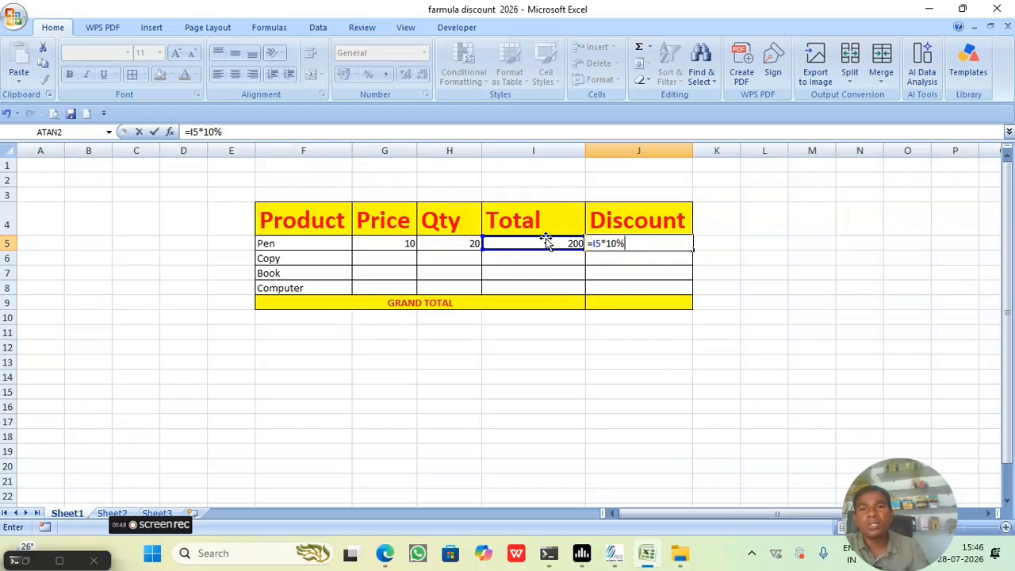
key("Return")
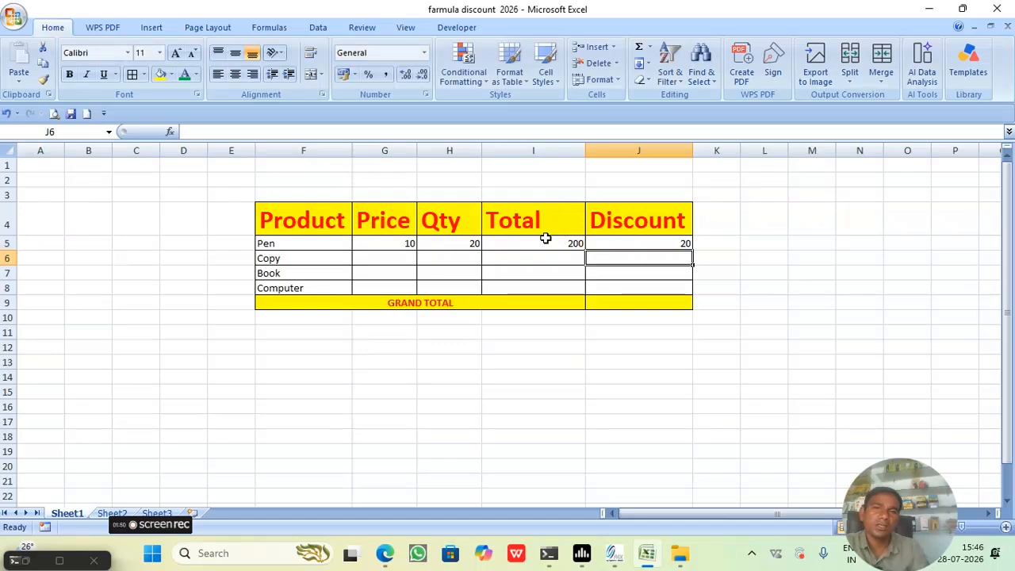
Enter a price of 50 and a quantity of 10 for the Copy row.
left_click(391, 260)
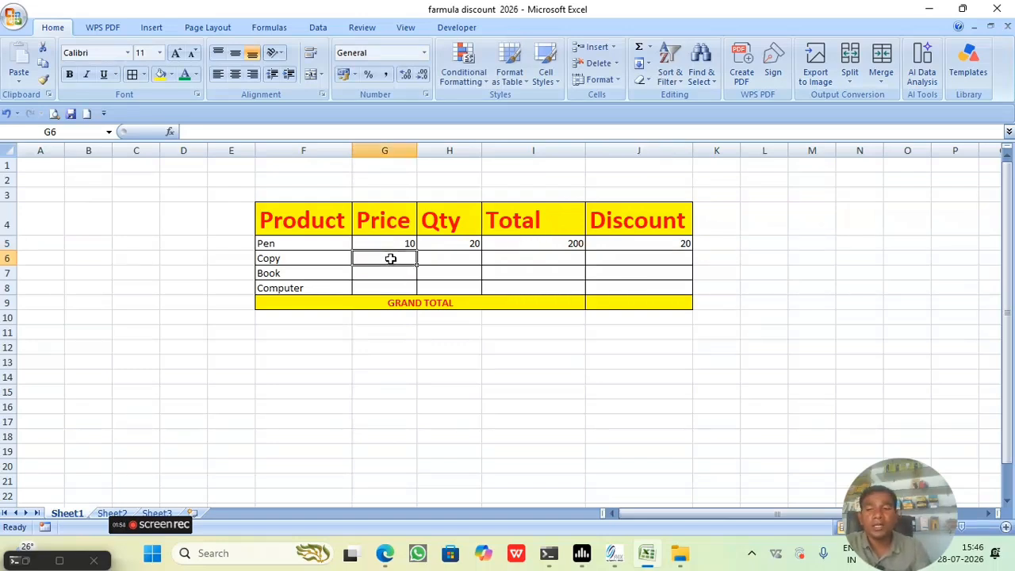
type("50")
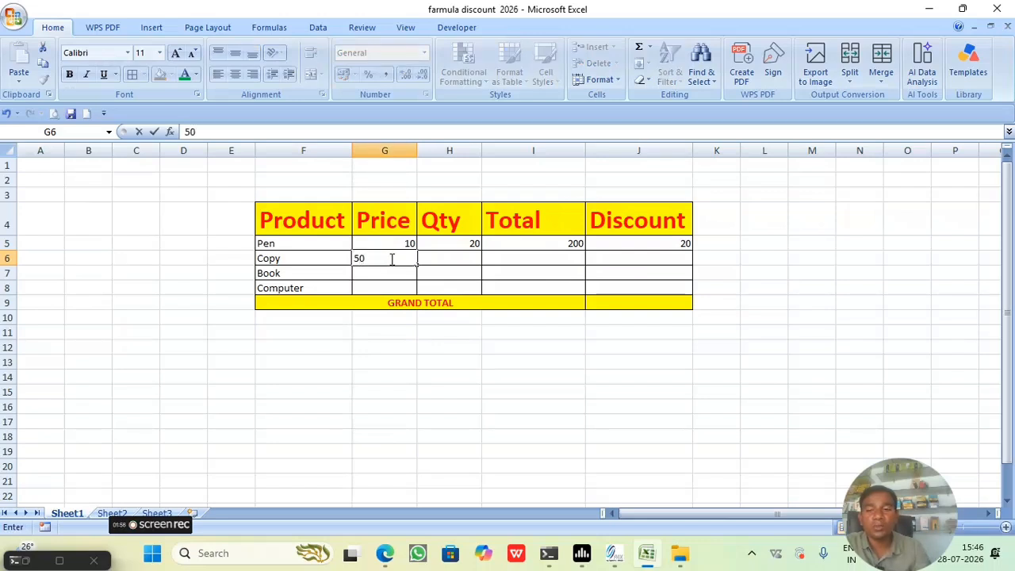
key("Tab")
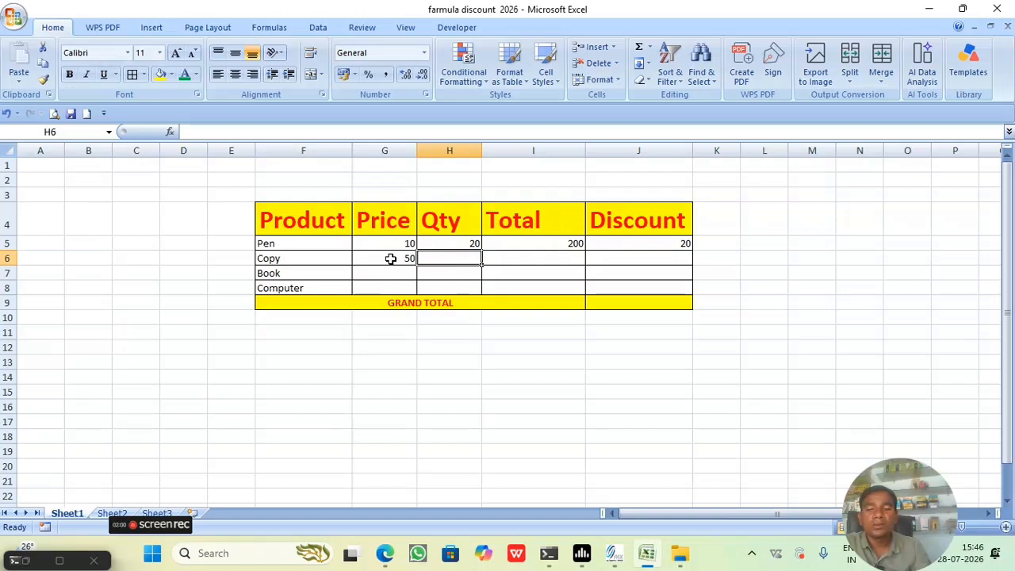
type("10")
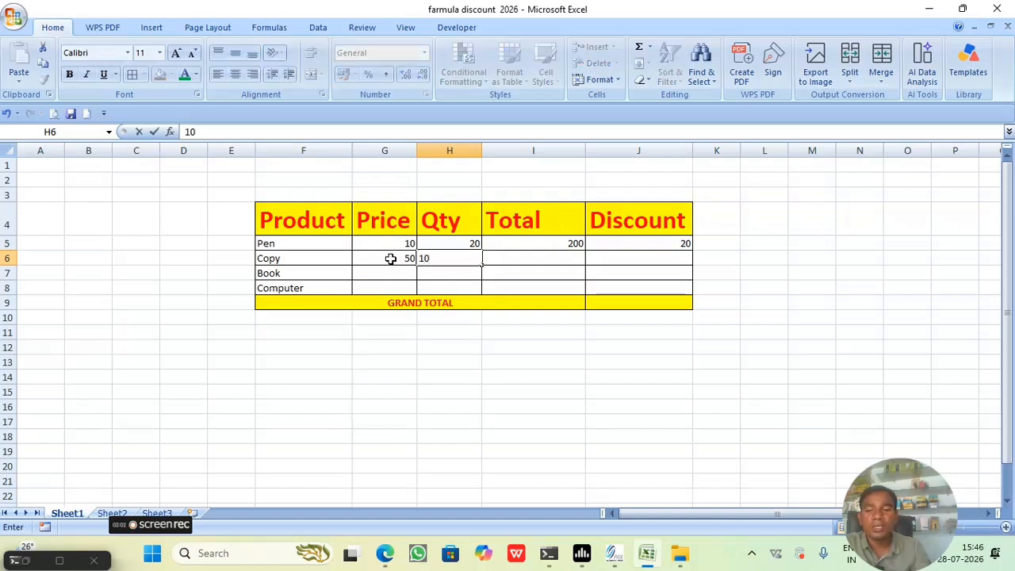
key("Tab")
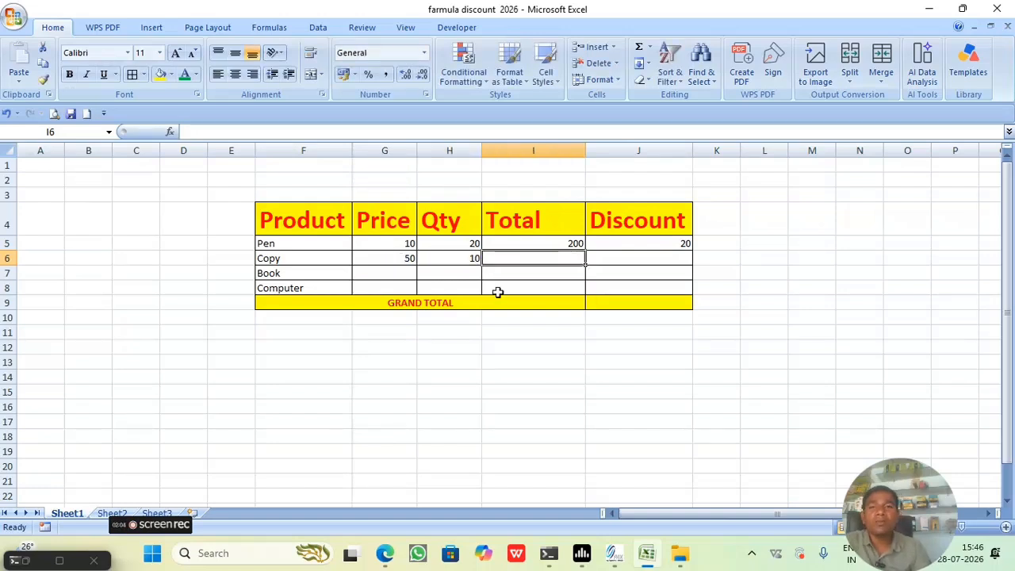
Fill the Pen row's Total and Discount formulas down into the Copy row, cells I6 and J6.
left_click(549, 242)
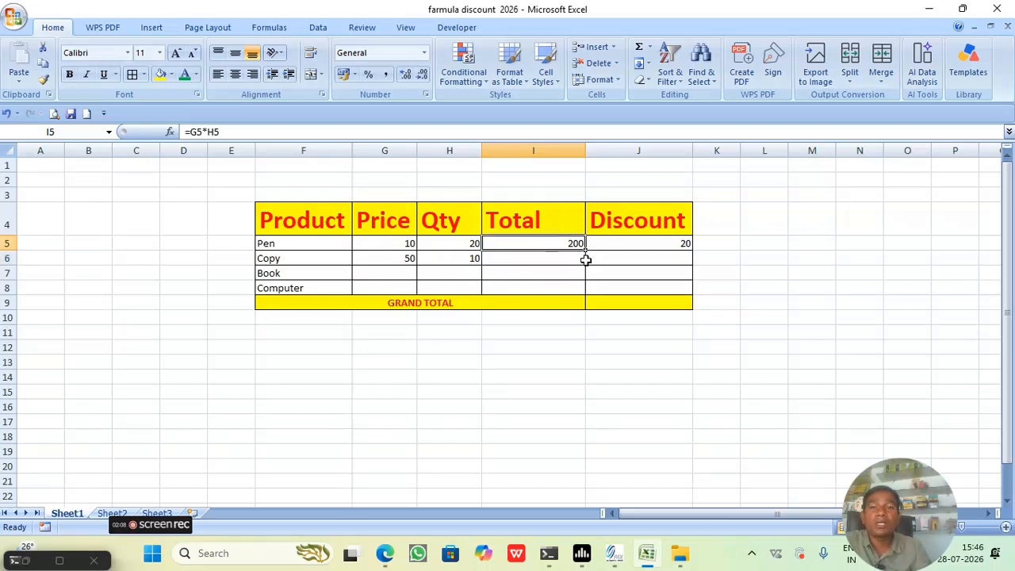
left_click_drag(583, 250, 584, 261)
left_click(555, 287)
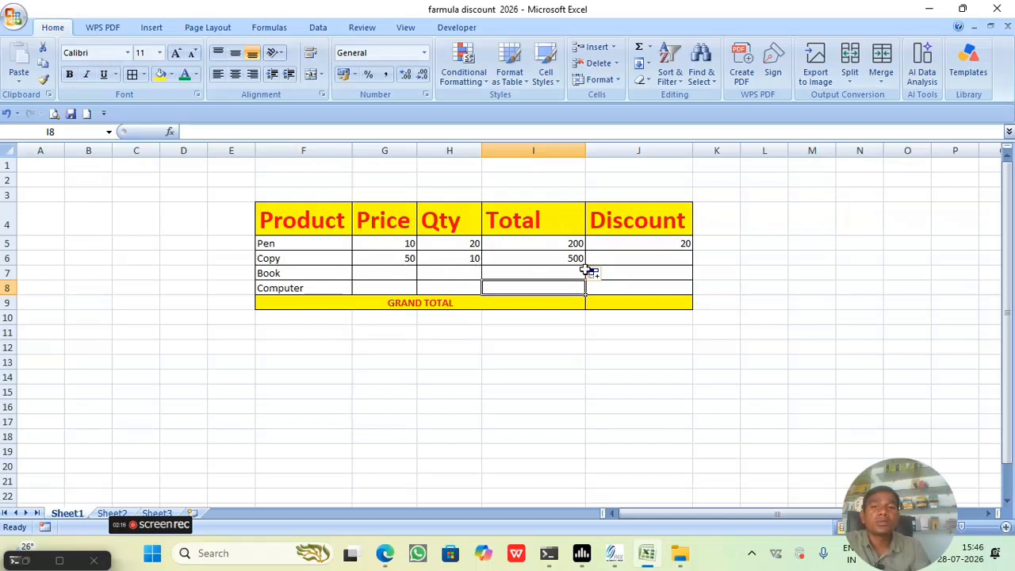
left_click(642, 260)
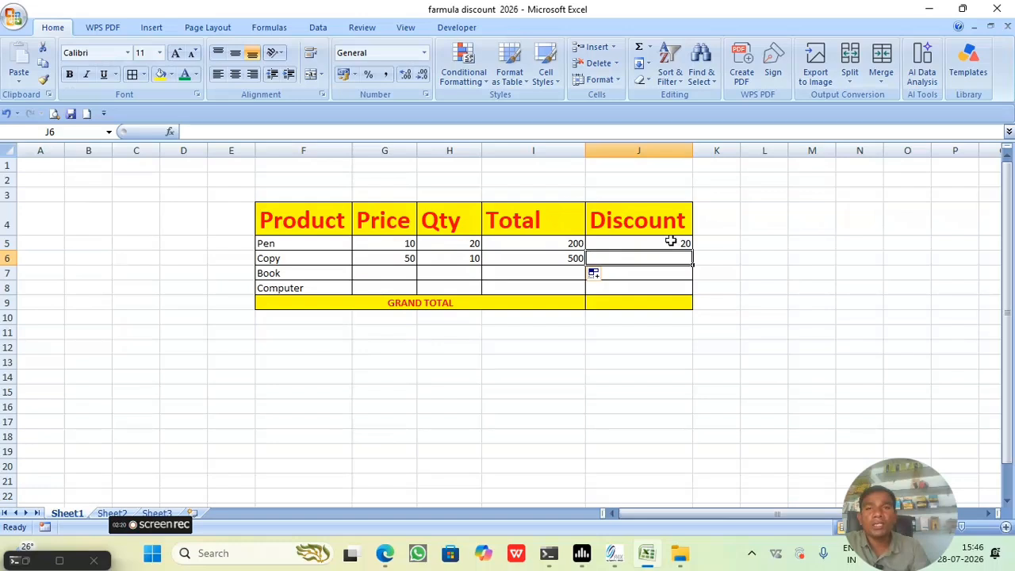
left_click(664, 243)
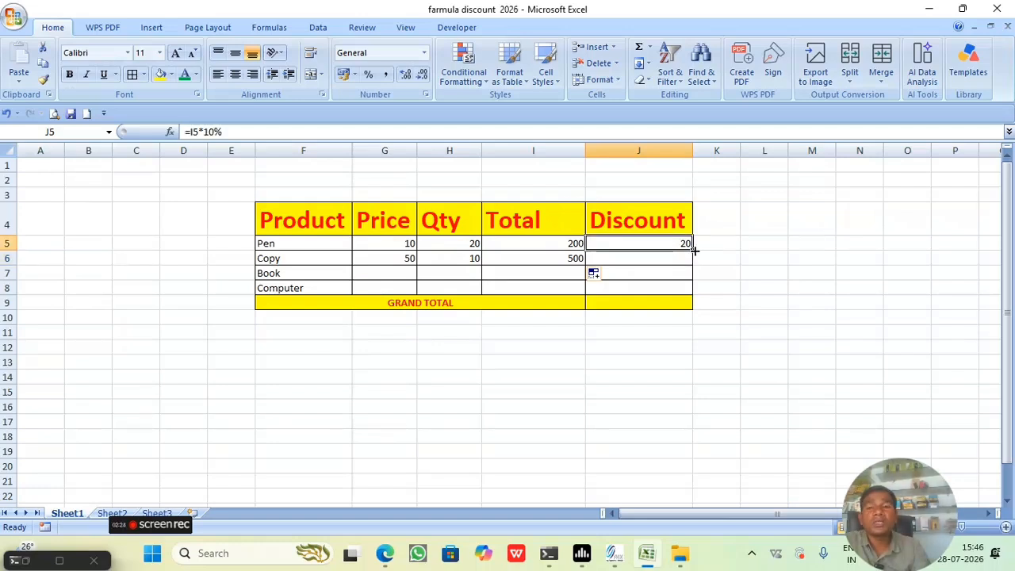
left_click_drag(694, 250, 694, 274)
left_click(625, 274)
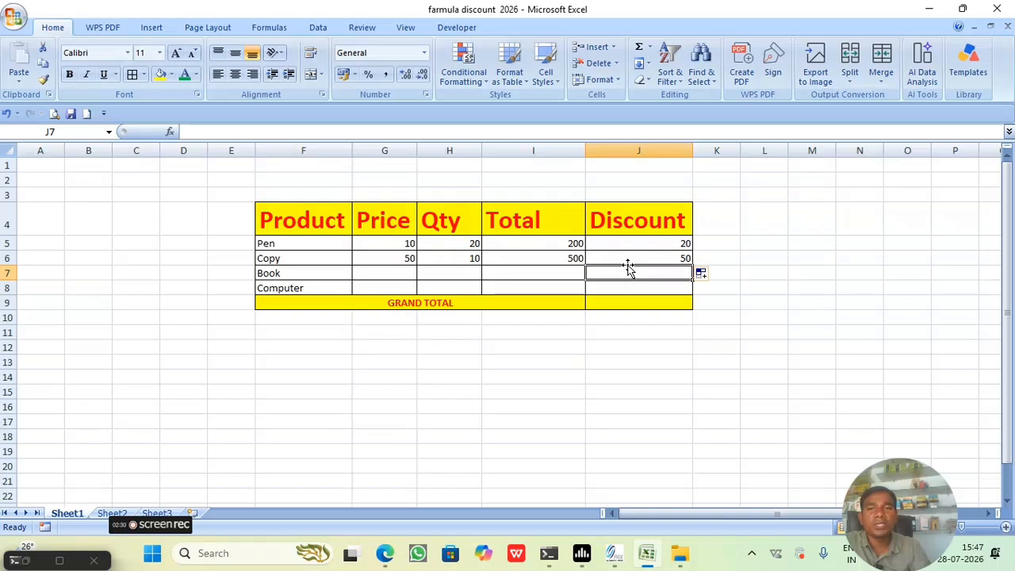
Enter a price of 150 and a quantity of 40 for the Book row.
left_click(367, 272)
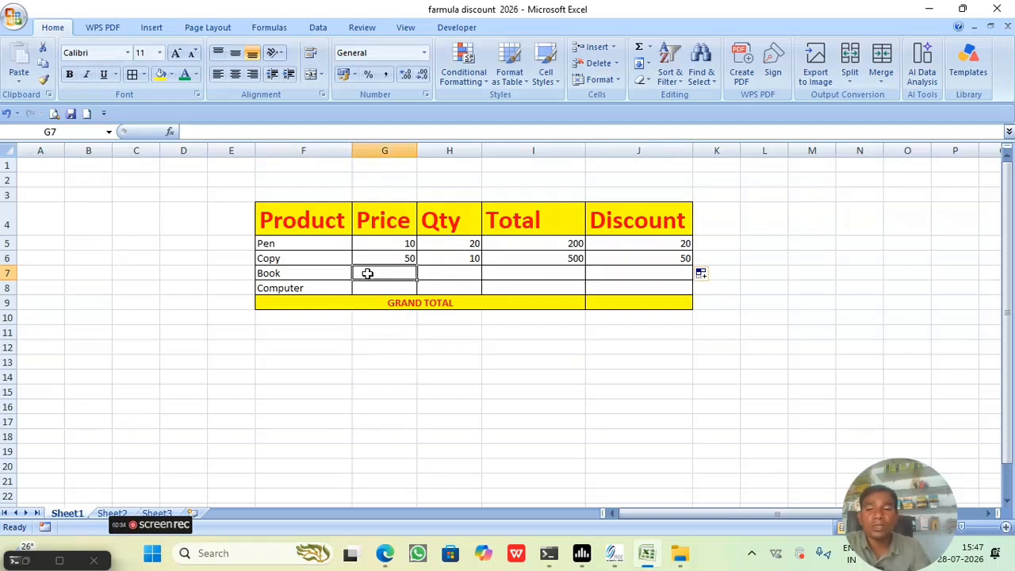
type("150")
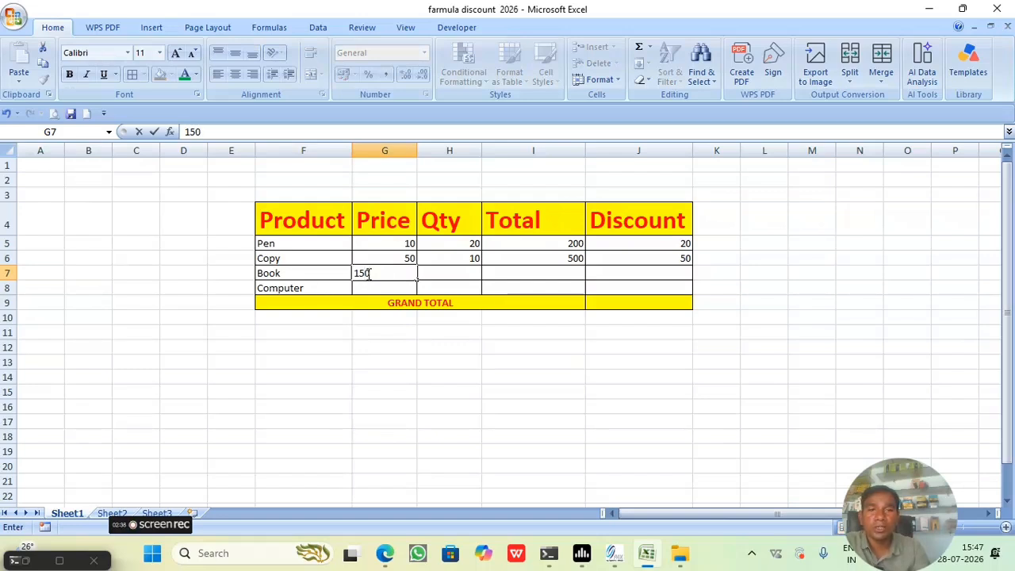
key("Tab")
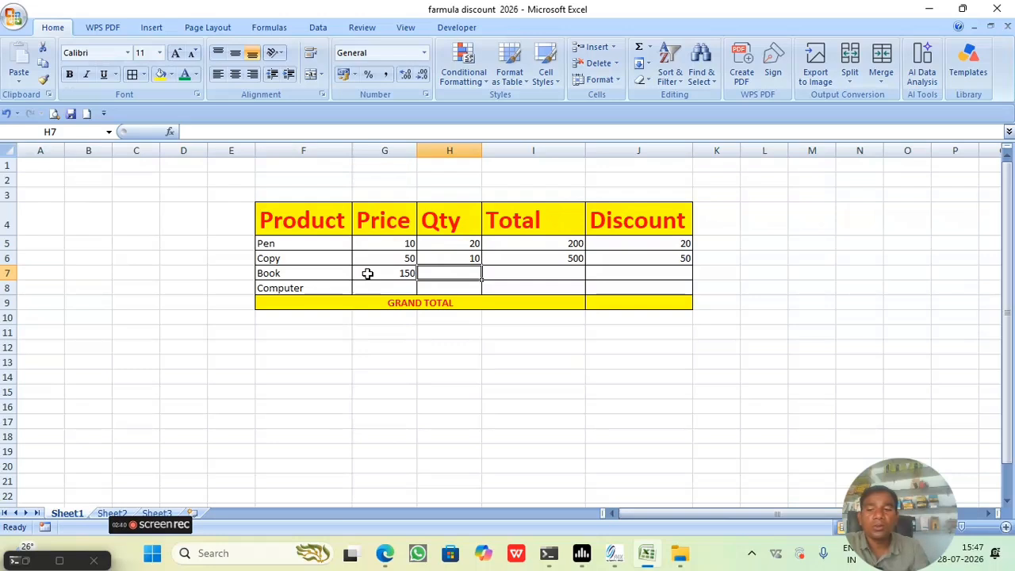
type("40")
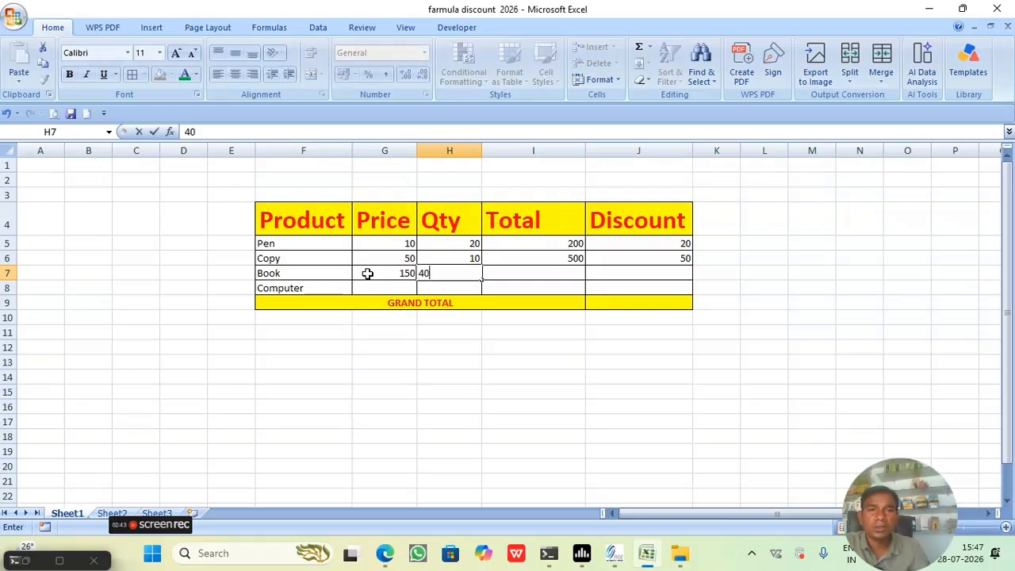
key("Tab")
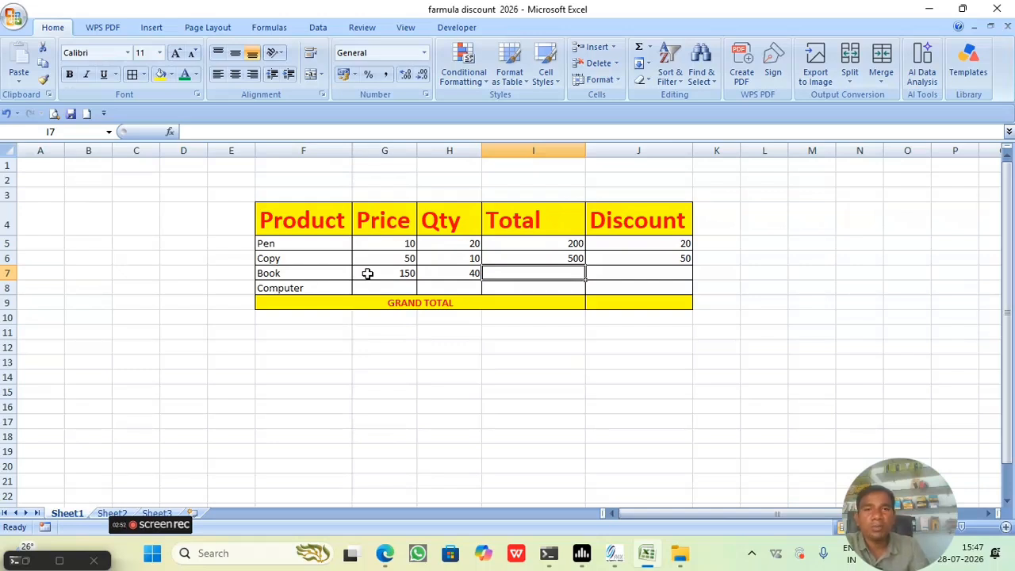
Calculate the Book row's total in I7 with the formula =G7*H7.
type("=")
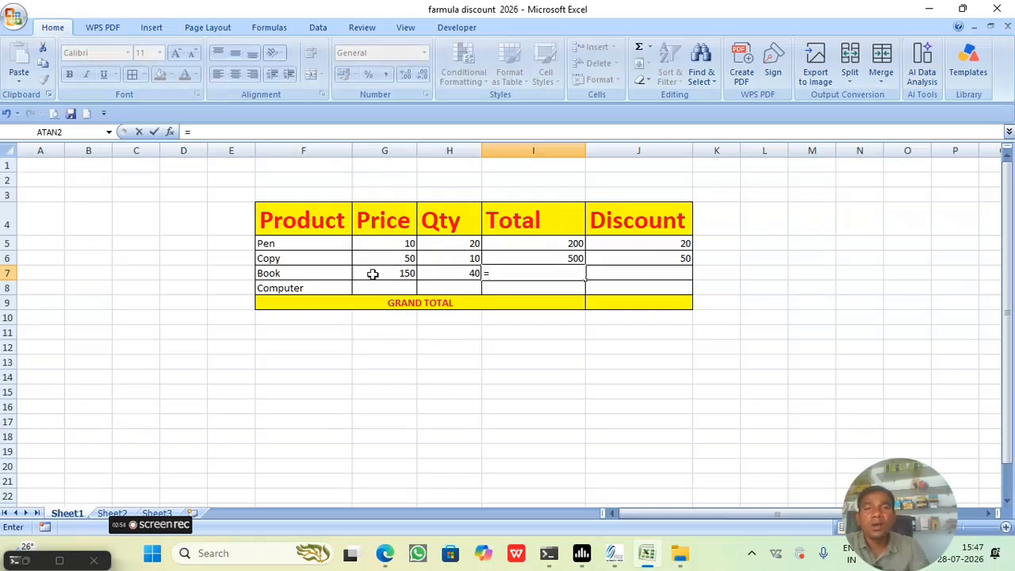
left_click(390, 272)
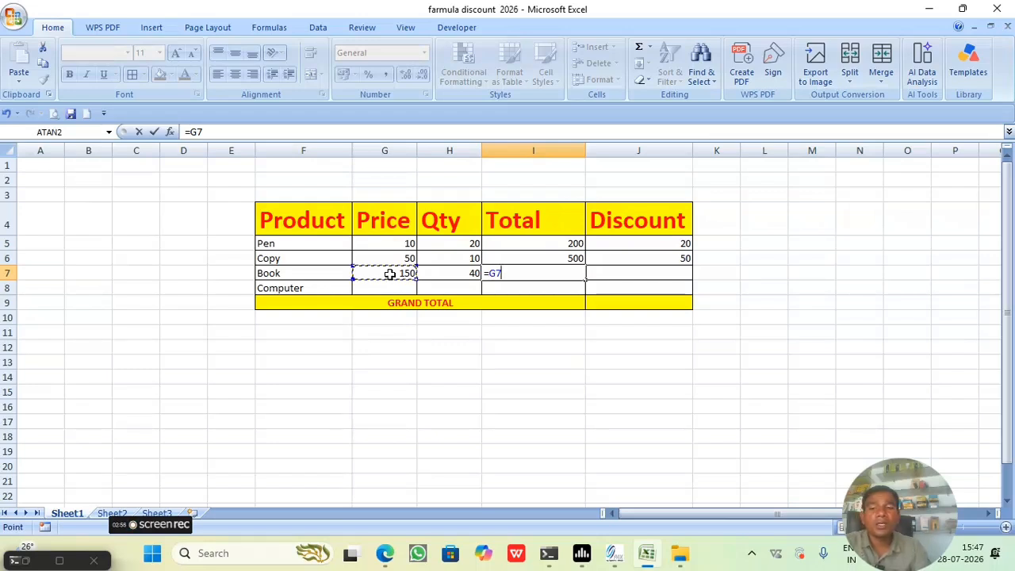
type("*")
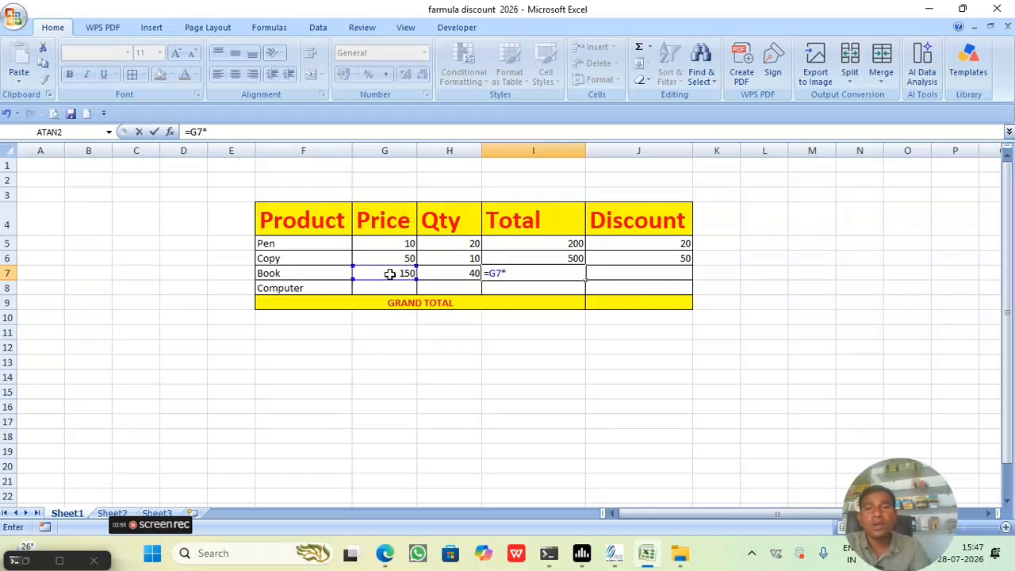
left_click(448, 274)
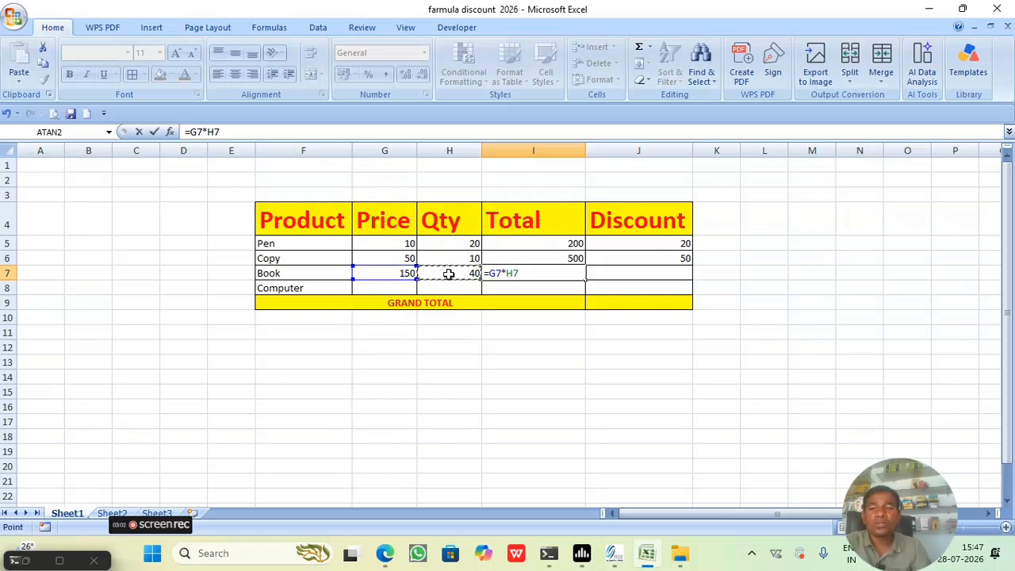
key("Return")
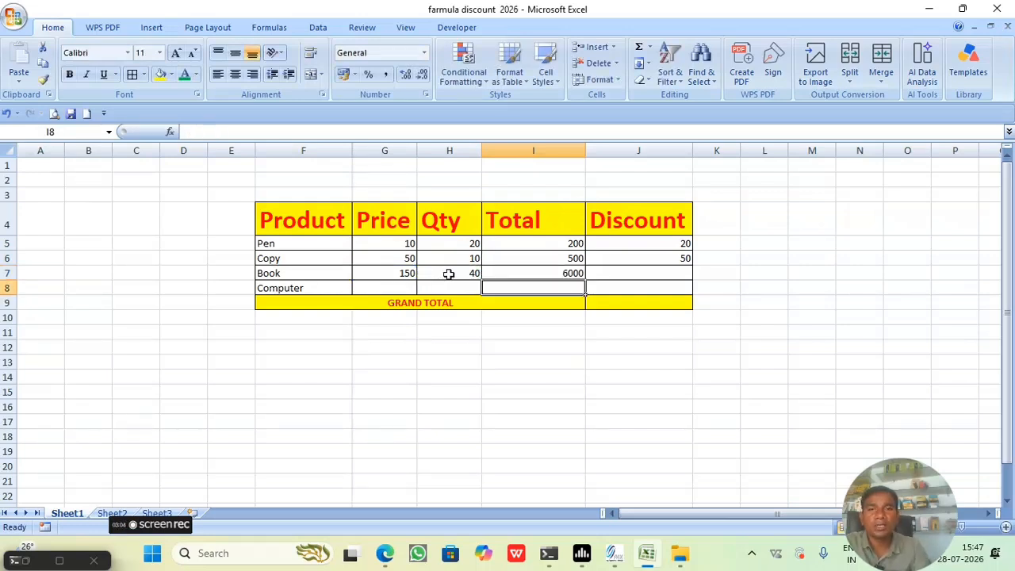
Calculate a 10% discount on the Book total in J7 with the formula =I7*10%.
left_click(603, 278)
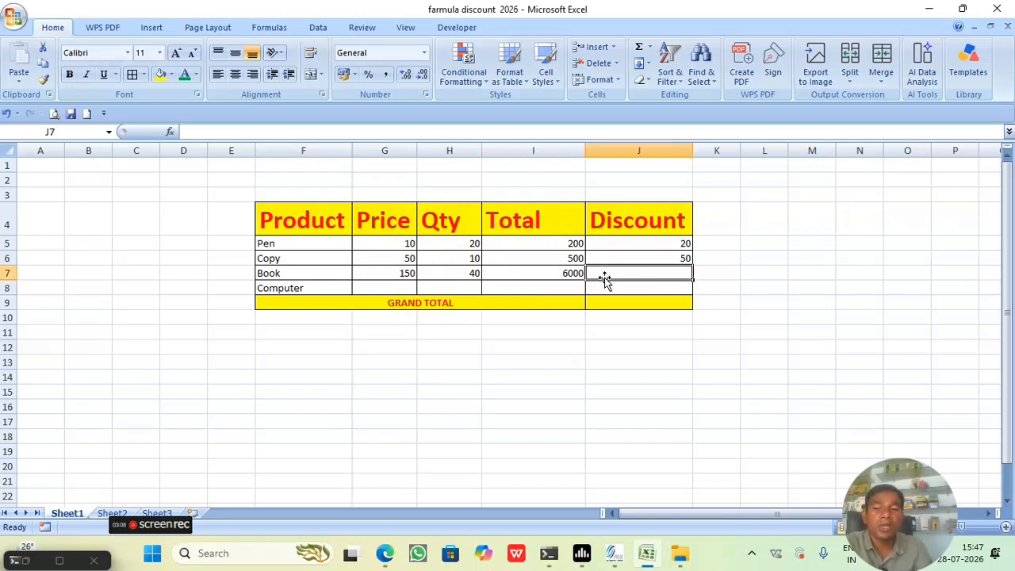
type("=")
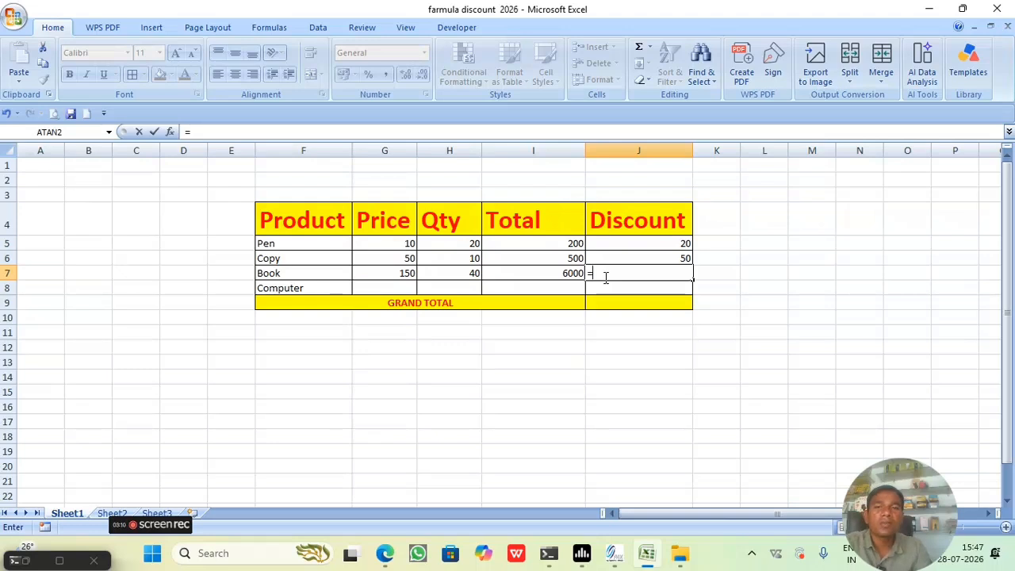
left_click(546, 272)
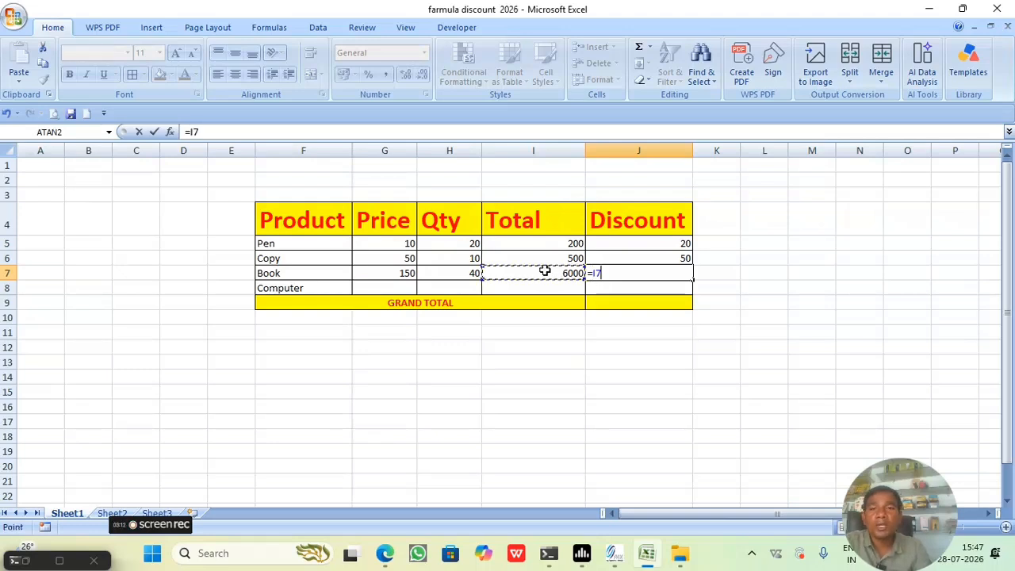
type("*")
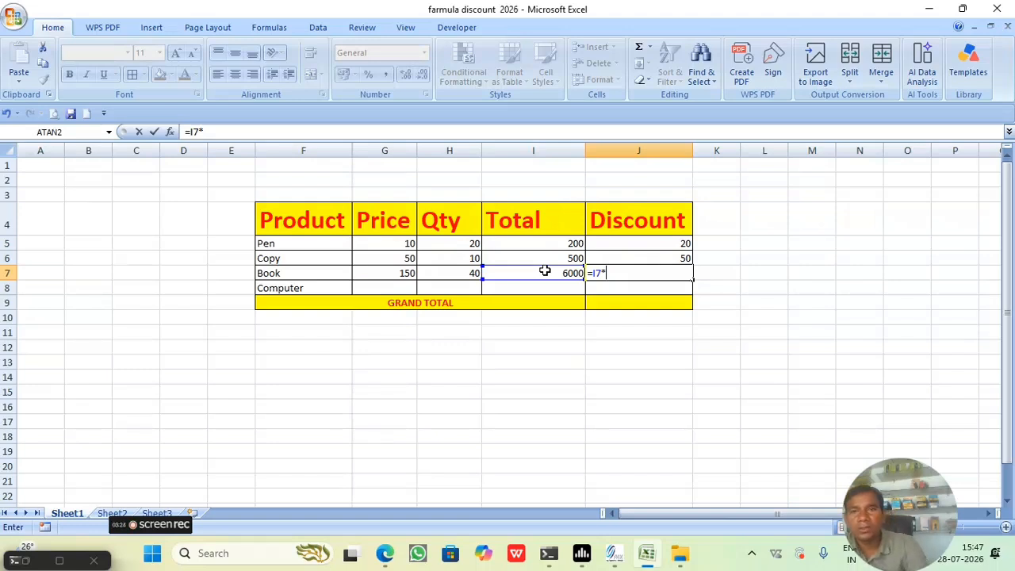
type("10")
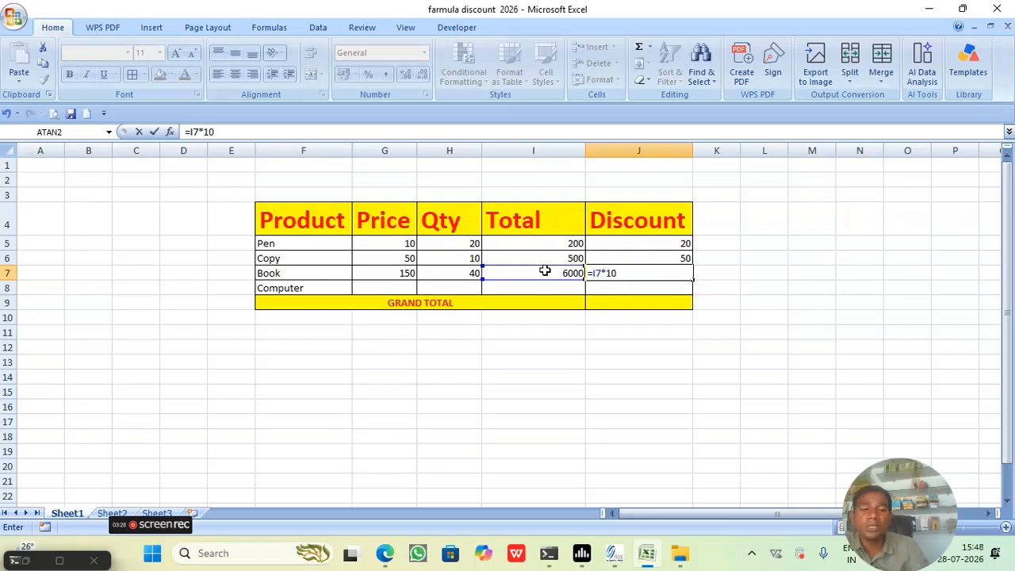
type("%")
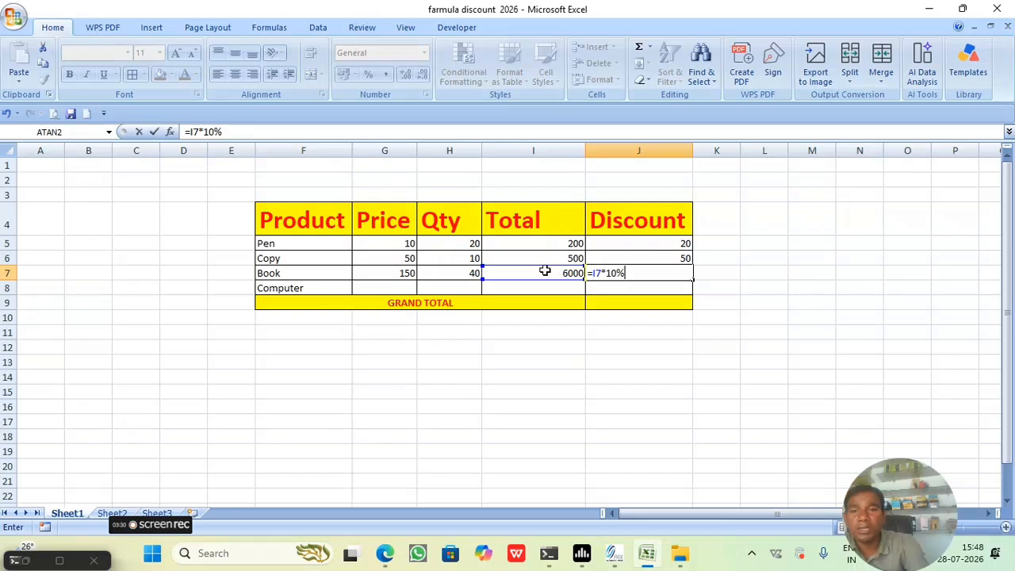
key("Return")
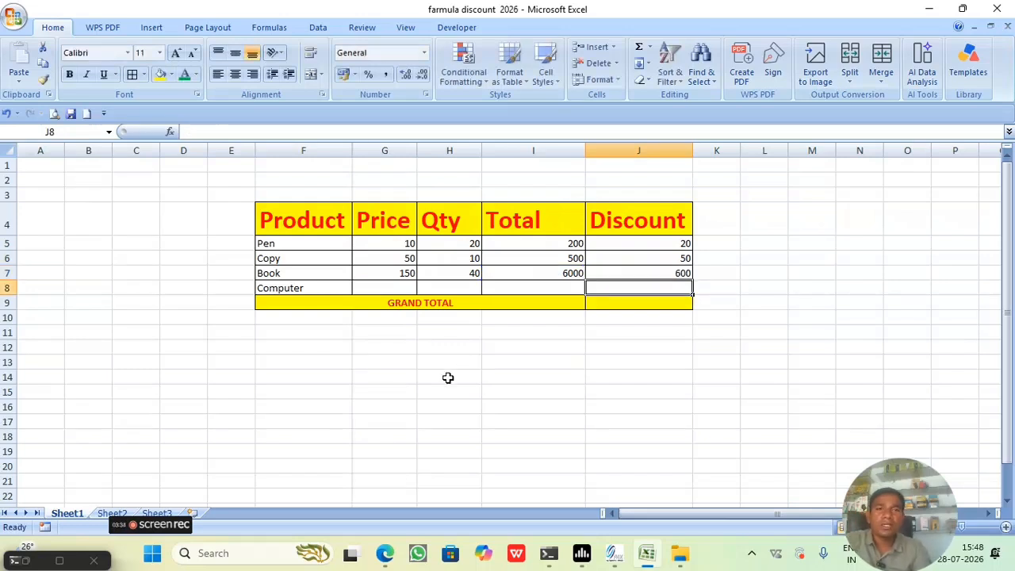
Enter a price of 20000 and a quantity of 2 for the Computer row.
left_click(376, 287)
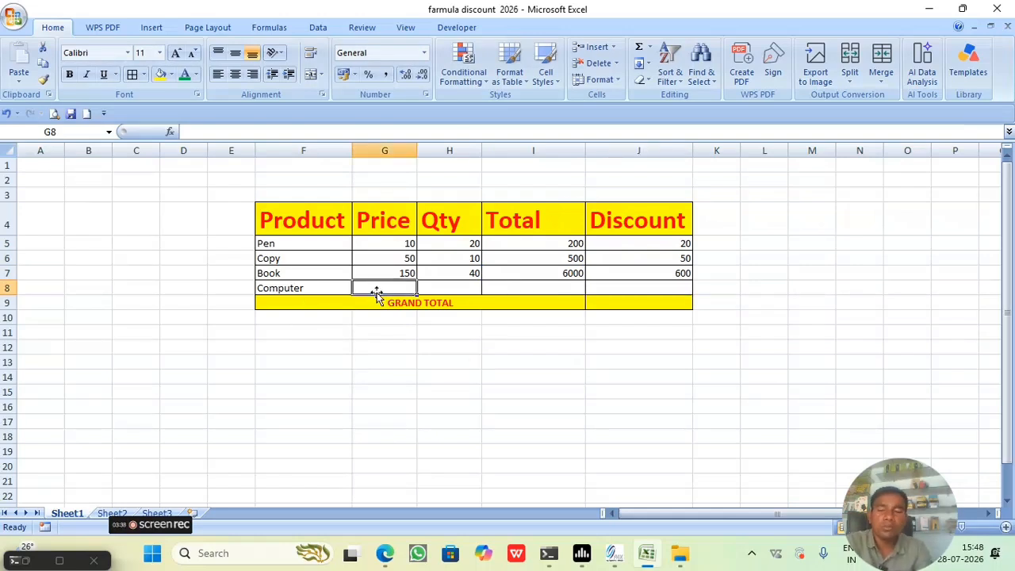
type("20000")
key("Tab")
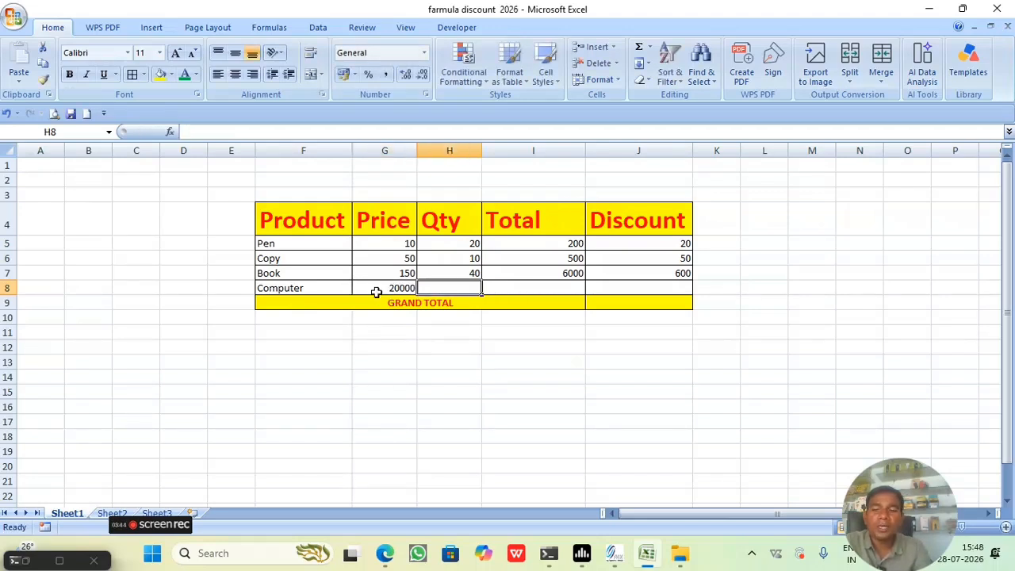
type("2")
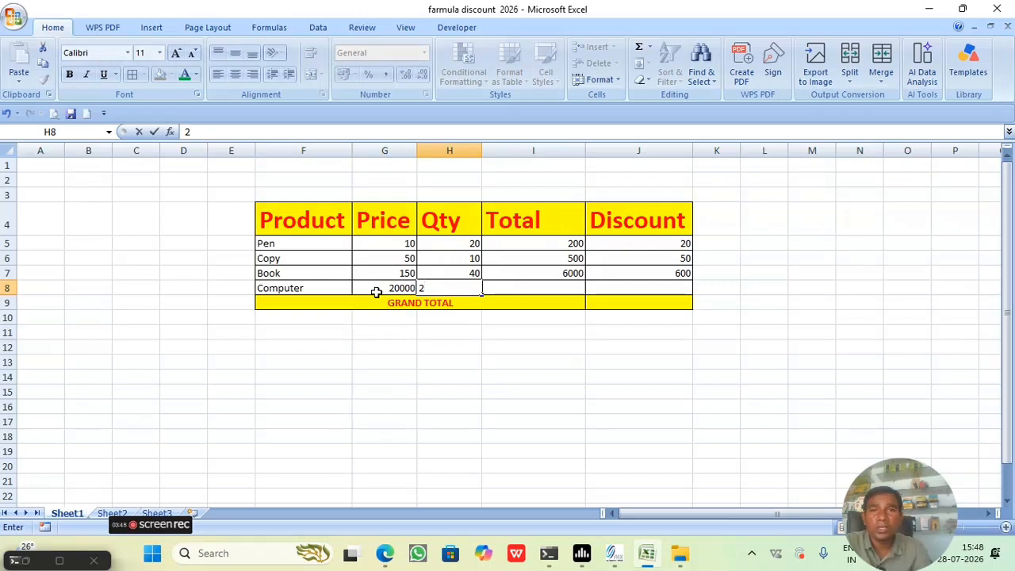
key("Tab")
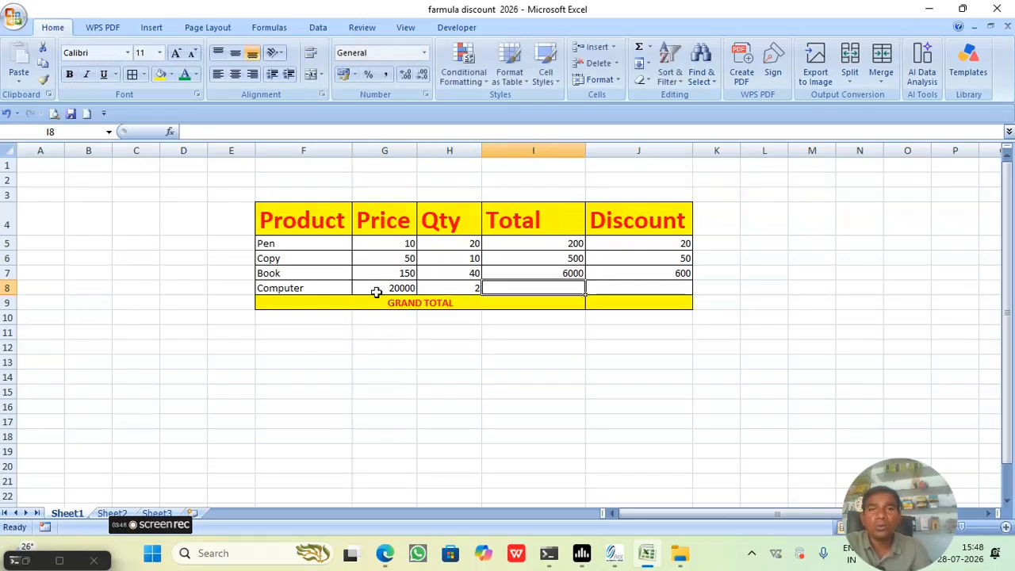
Calculate the Computer row's total in I8 with the formula =G8*H8.
type("=")
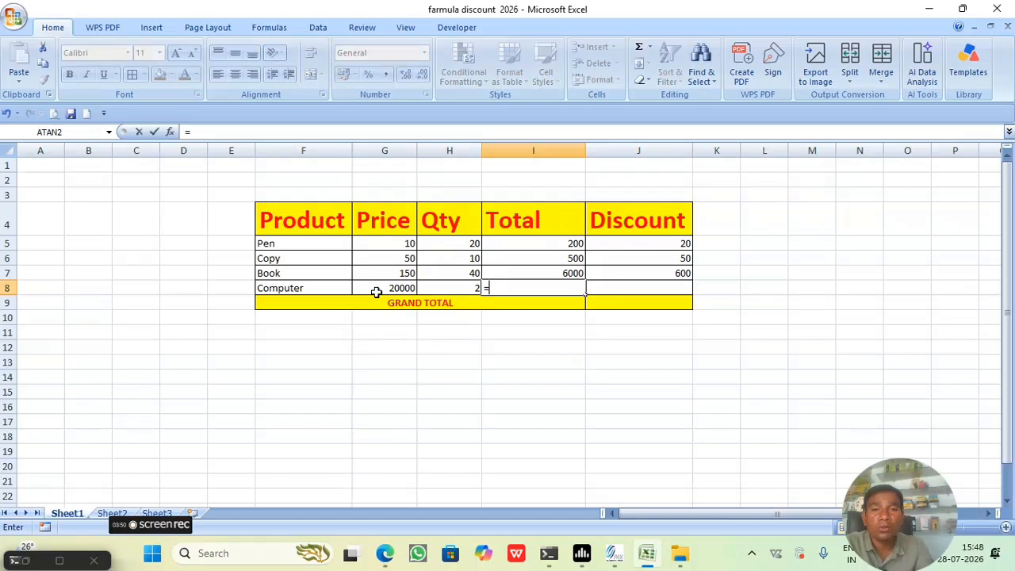
left_click(359, 290)
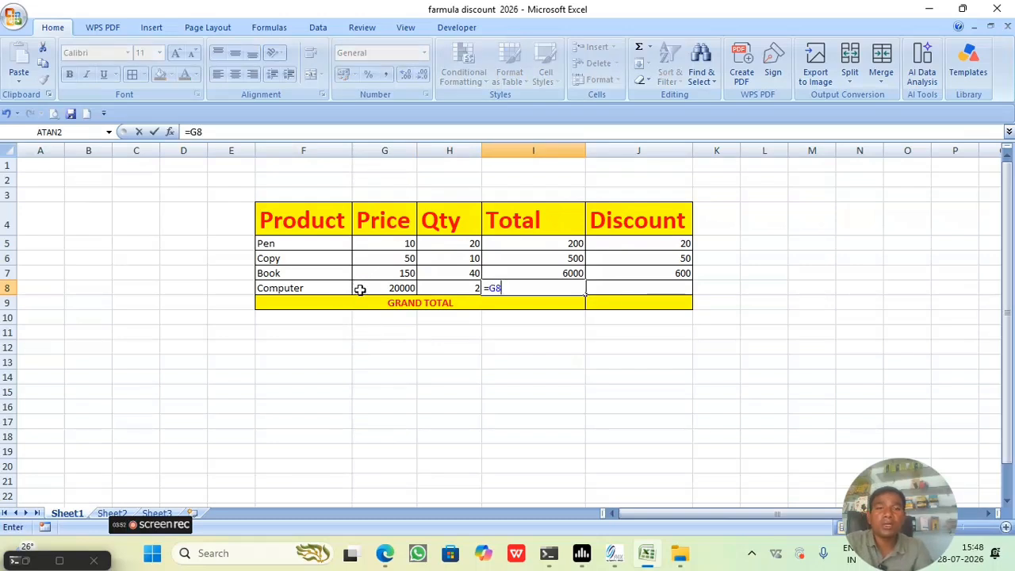
type("*")
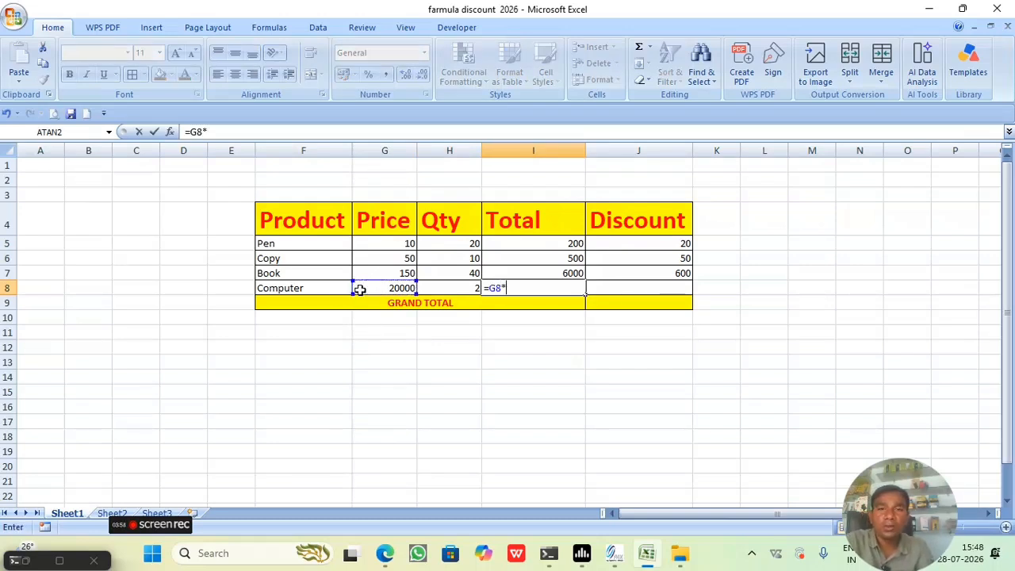
left_click(443, 288)
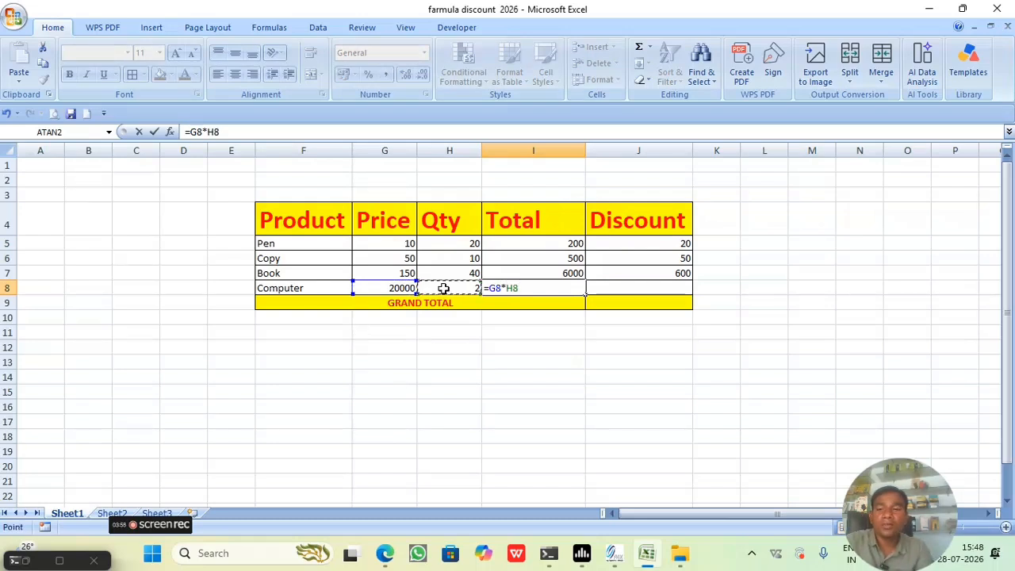
key("Return")
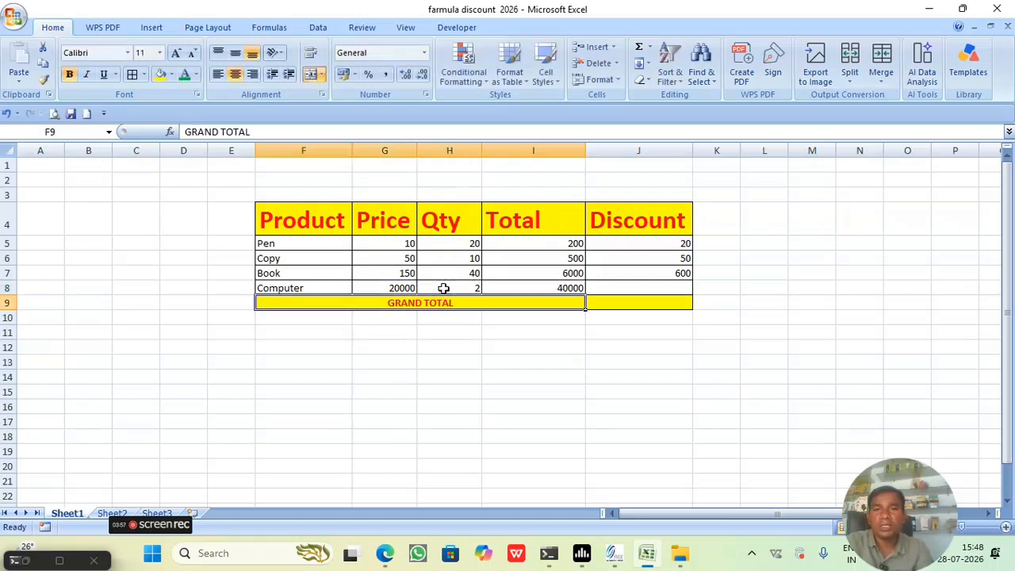
Calculate a 10% discount on the Computer total in J8 with the formula =I8*10%.
left_click(647, 287)
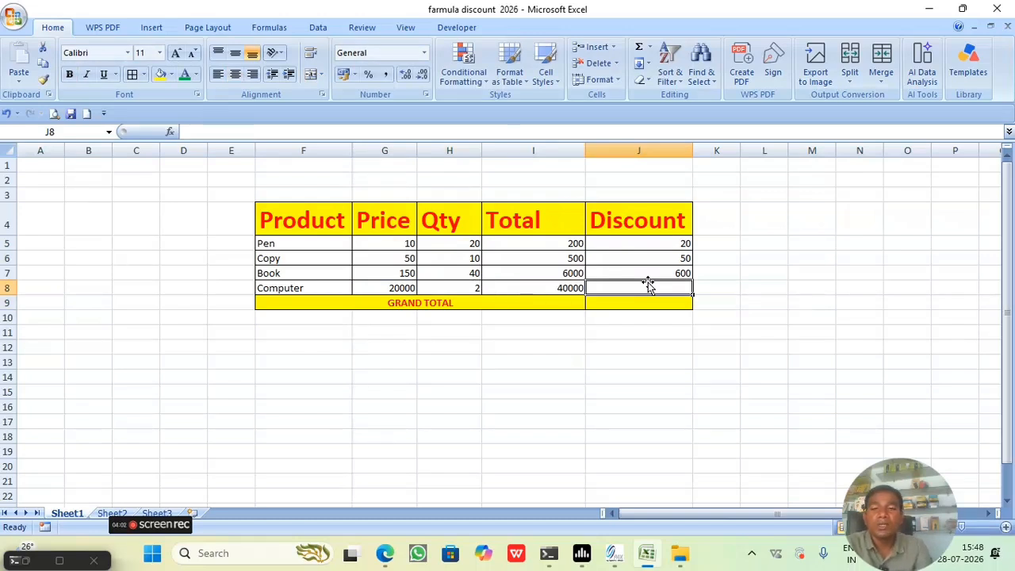
type("=")
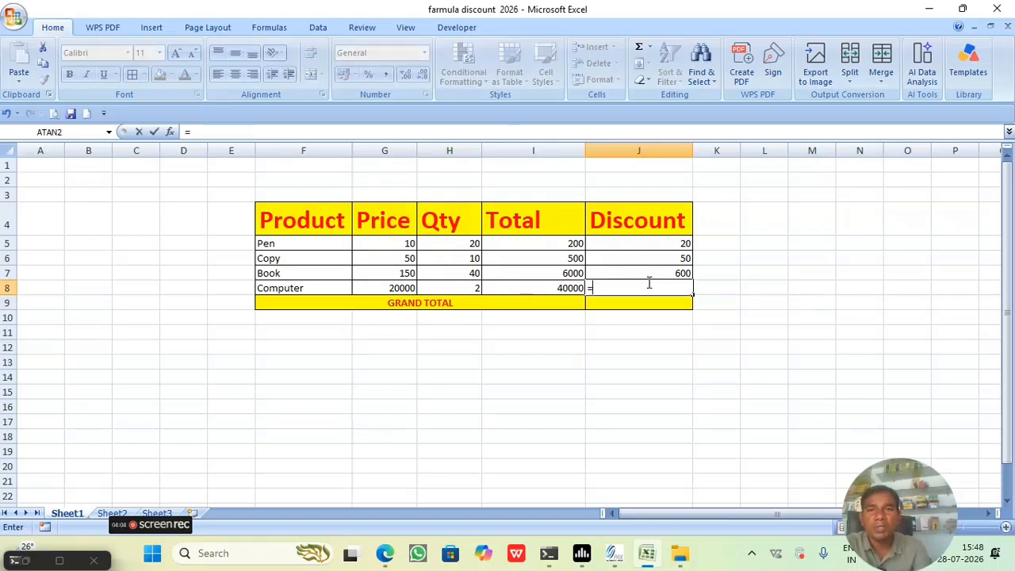
left_click(545, 289)
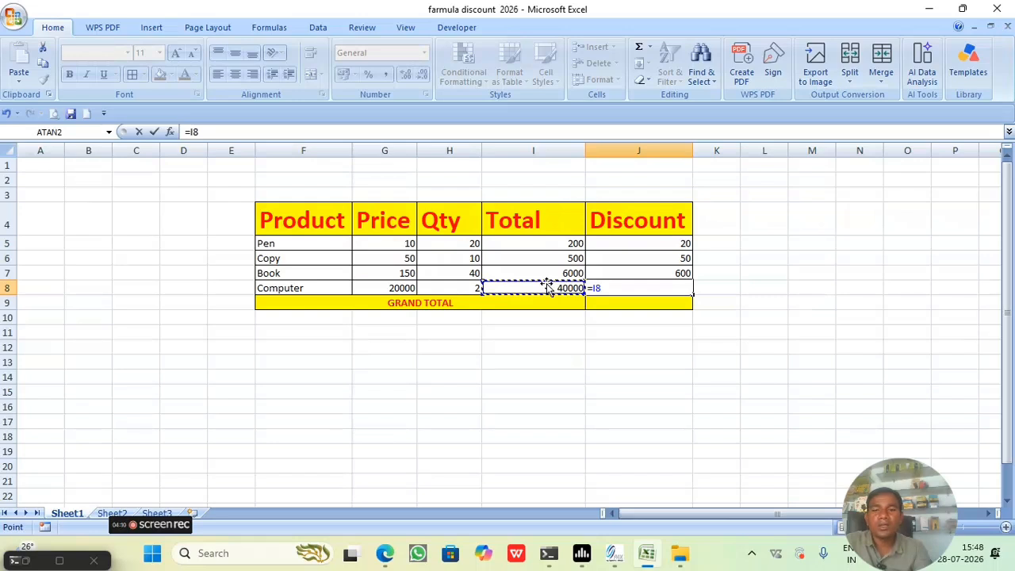
type("*")
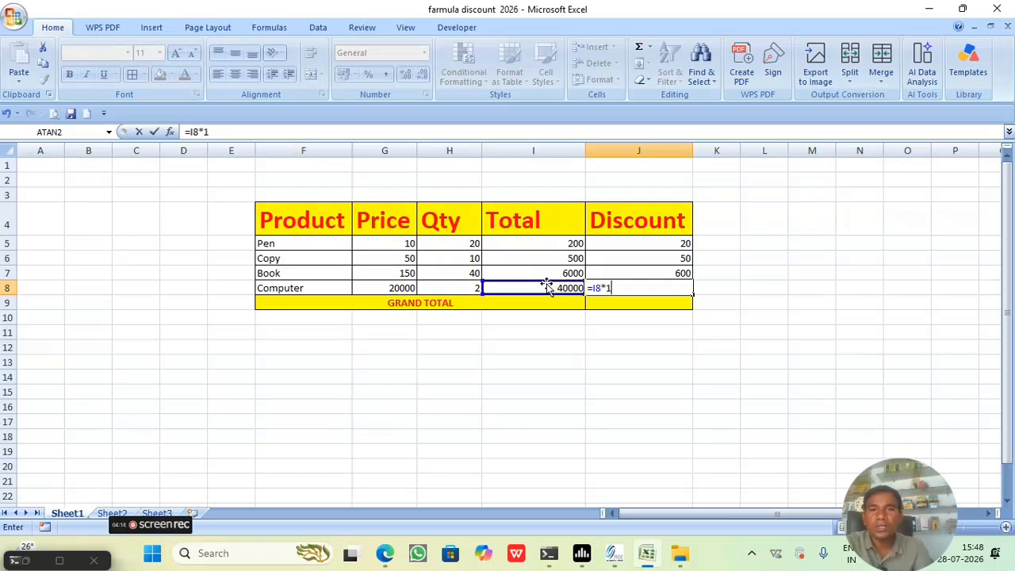
type("10%")
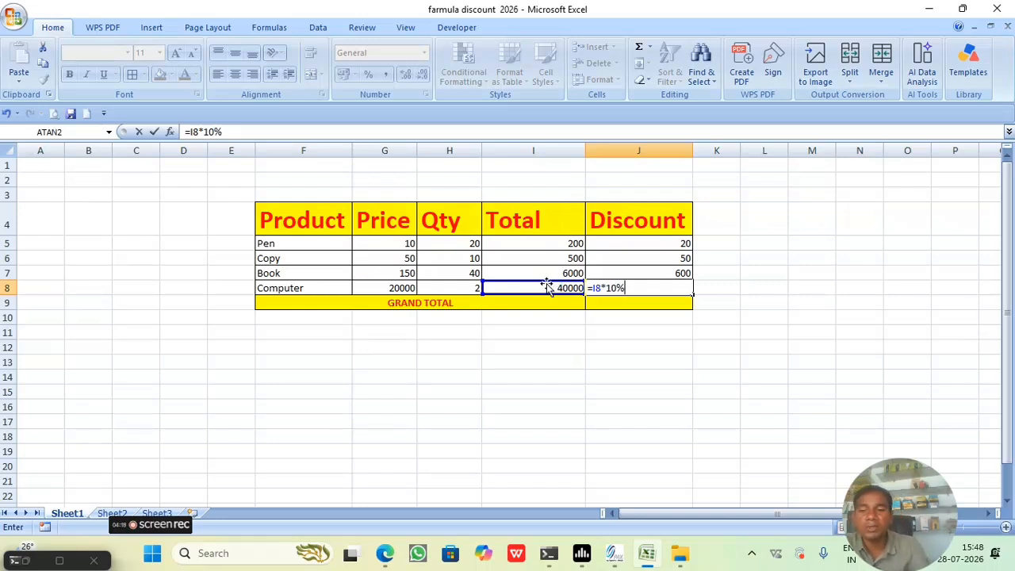
key("Return")
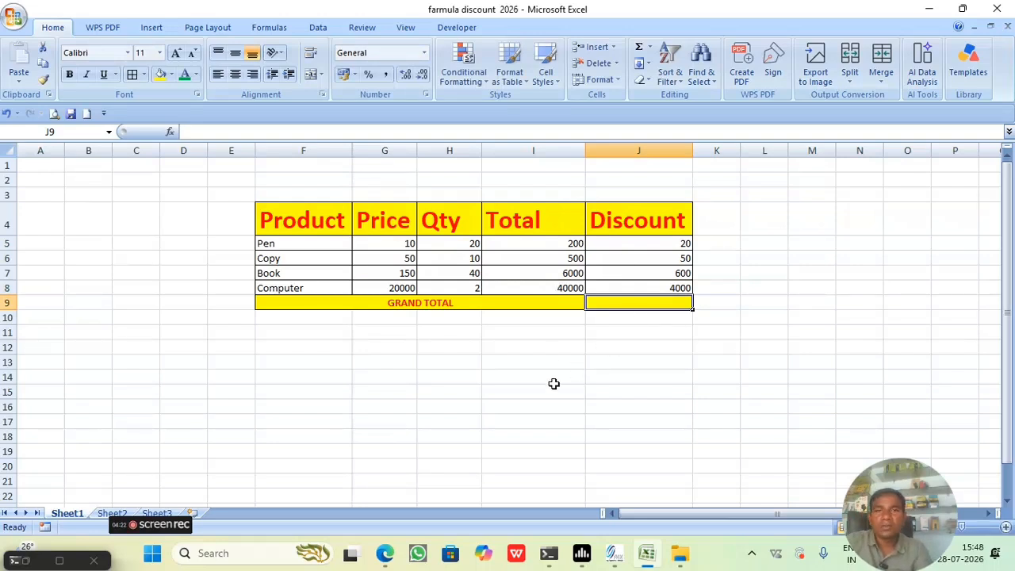
Sum the Discount column in the GRAND TOTAL row's cell J9 with the AutoSum formula =SUM(J5:J8).
left_click(492, 353)
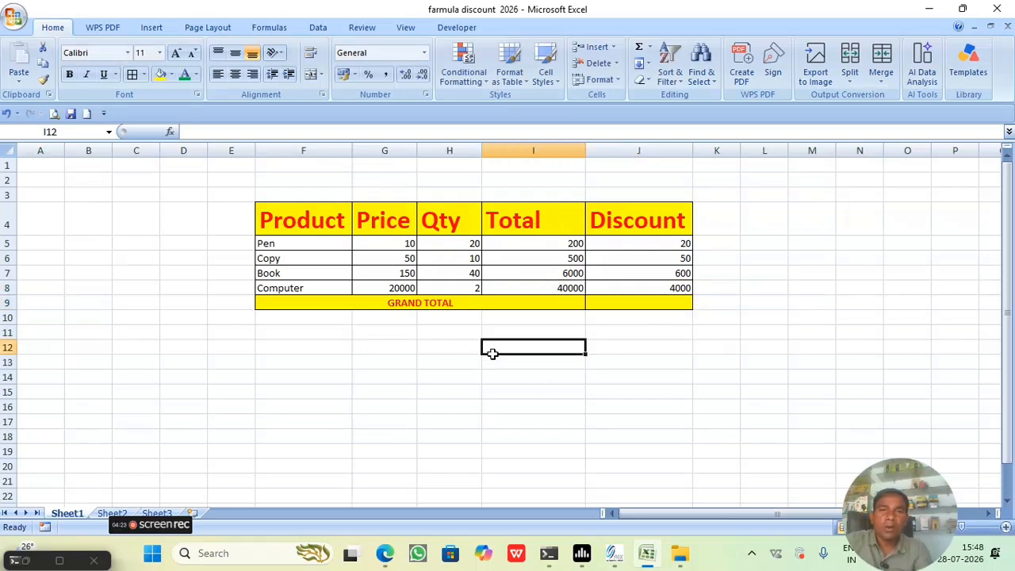
left_click(530, 303)
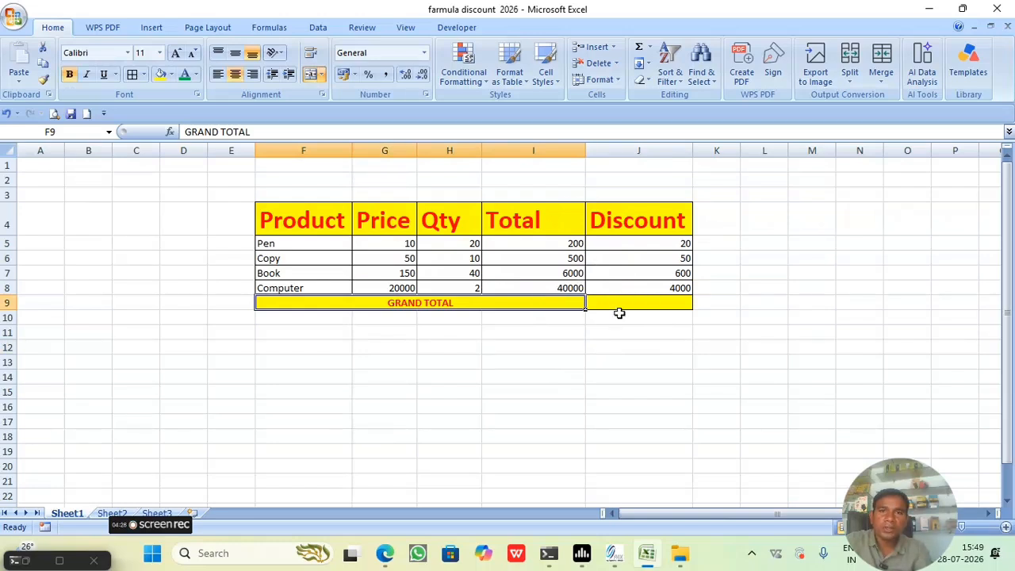
left_click(653, 302)
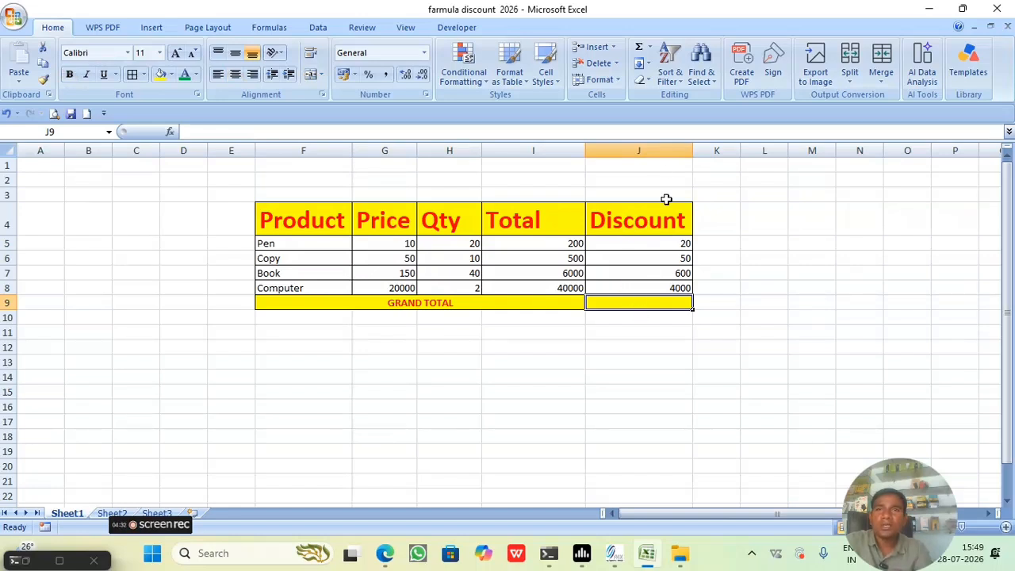
left_click(649, 48)
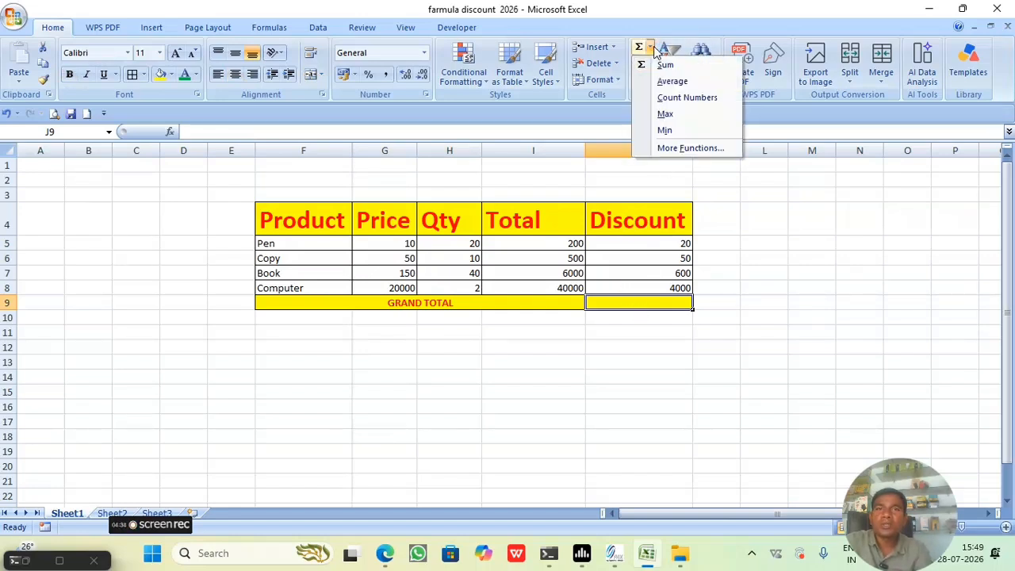
left_click(664, 67)
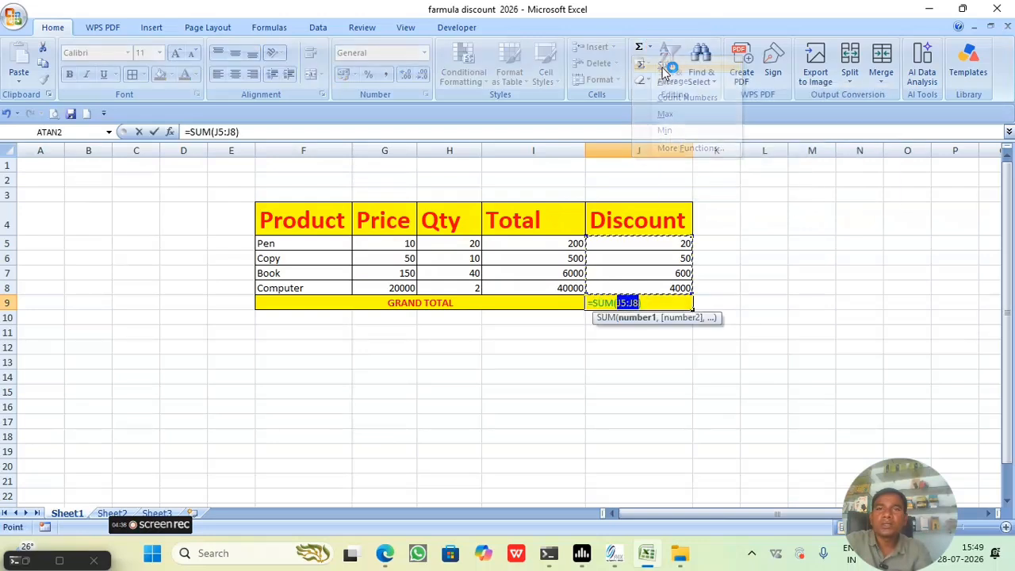
key("Return")
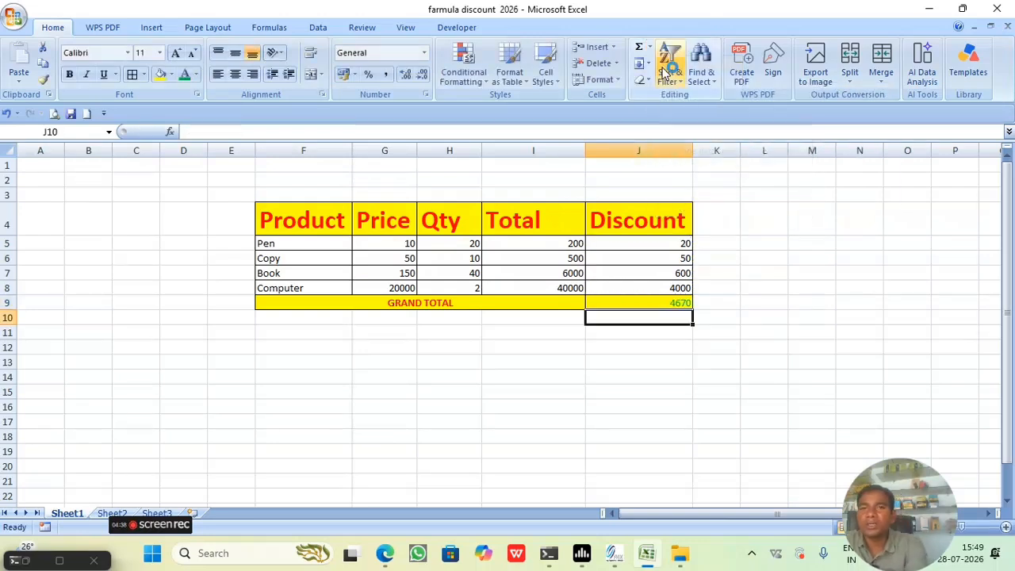
left_click(650, 394)
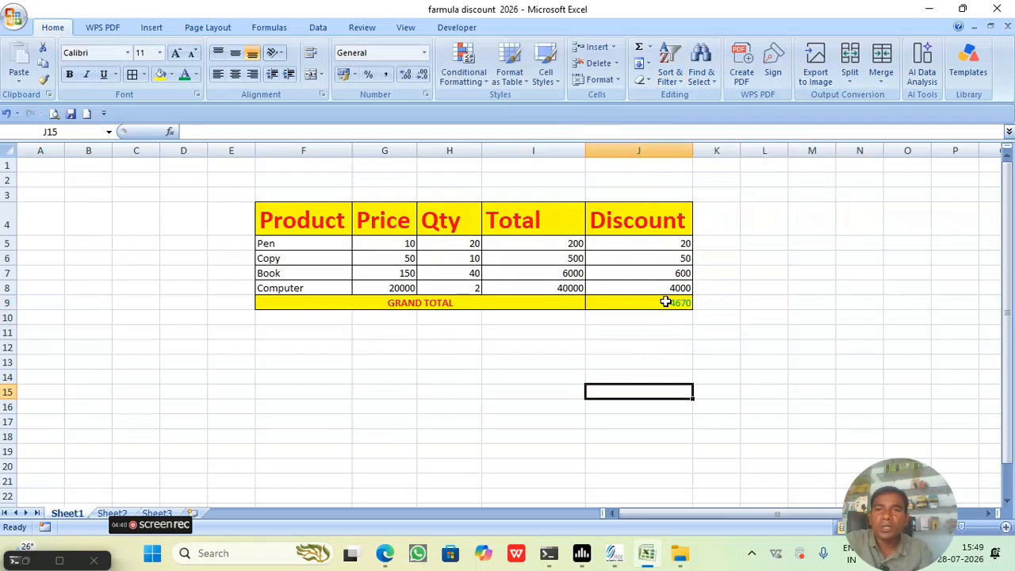
left_click(662, 304)
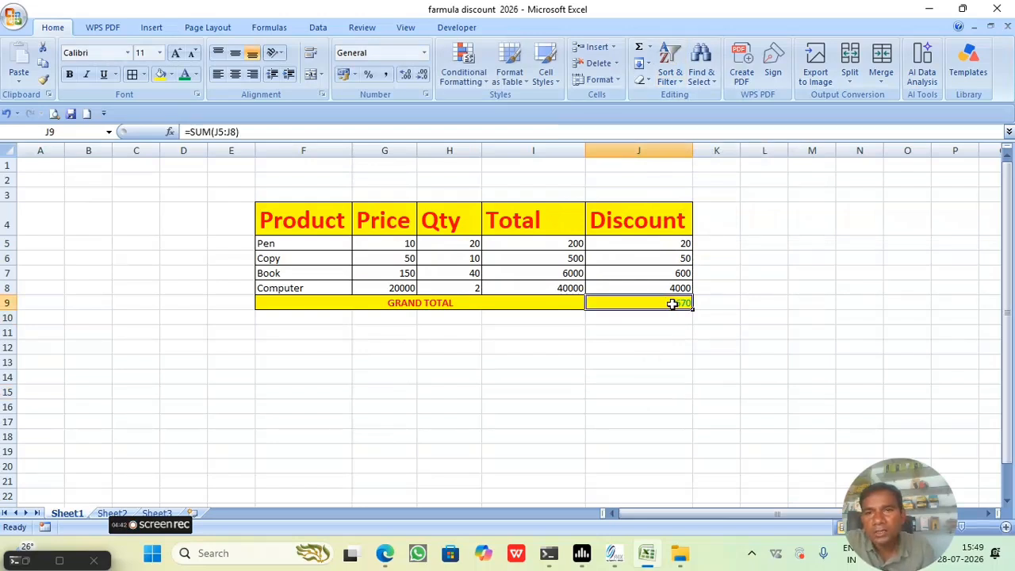
left_click(517, 362)
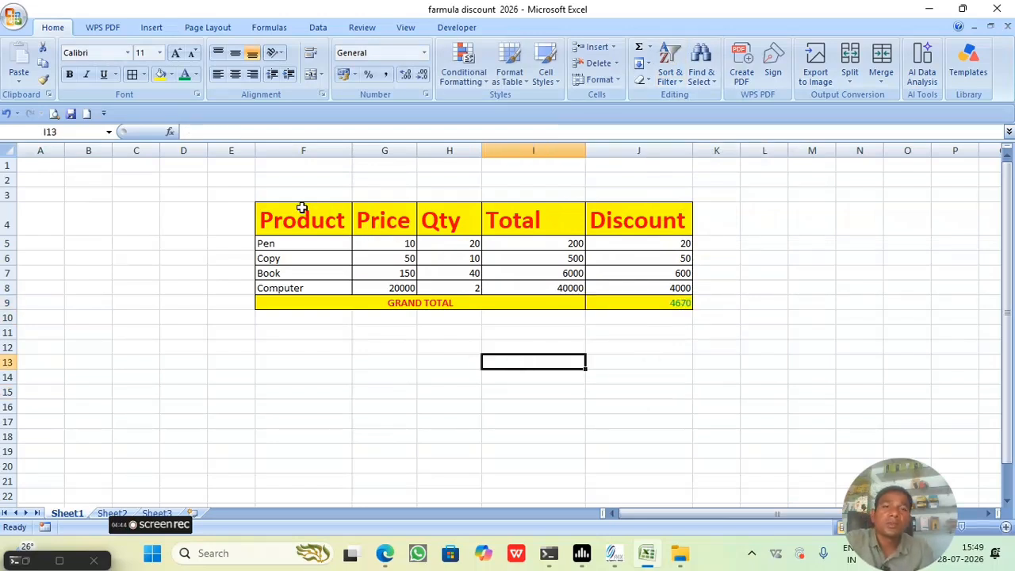
Unmerge the GRAND TOTAL label cell spanning F9 to I9.
left_click(527, 303)
left_click(536, 454)
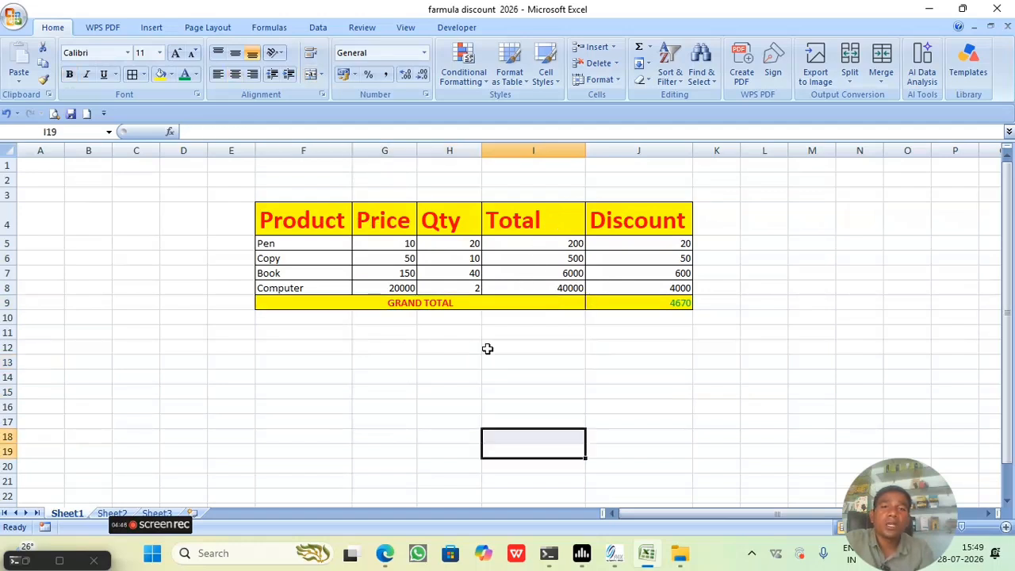
left_click(356, 302)
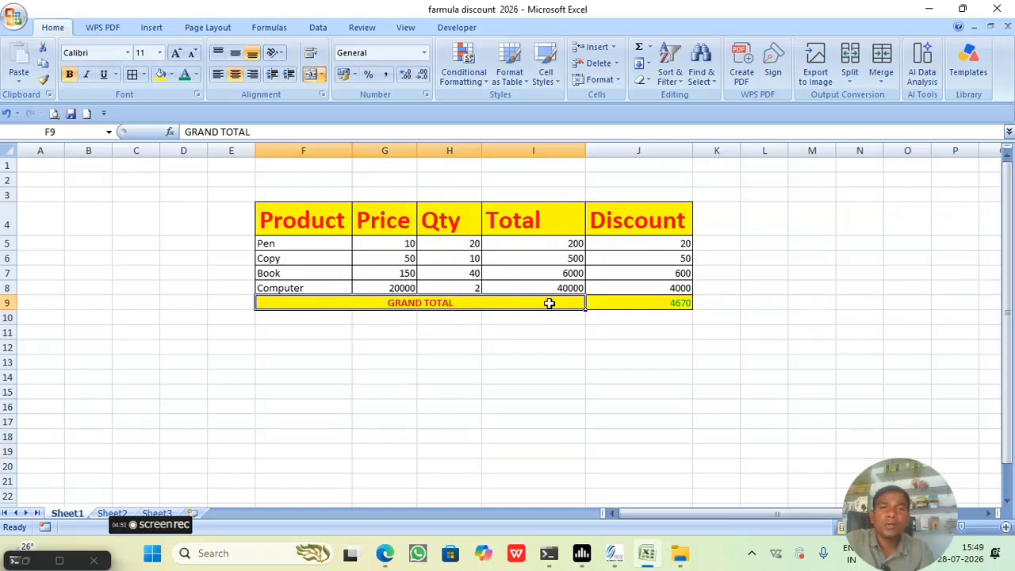
left_click(311, 75)
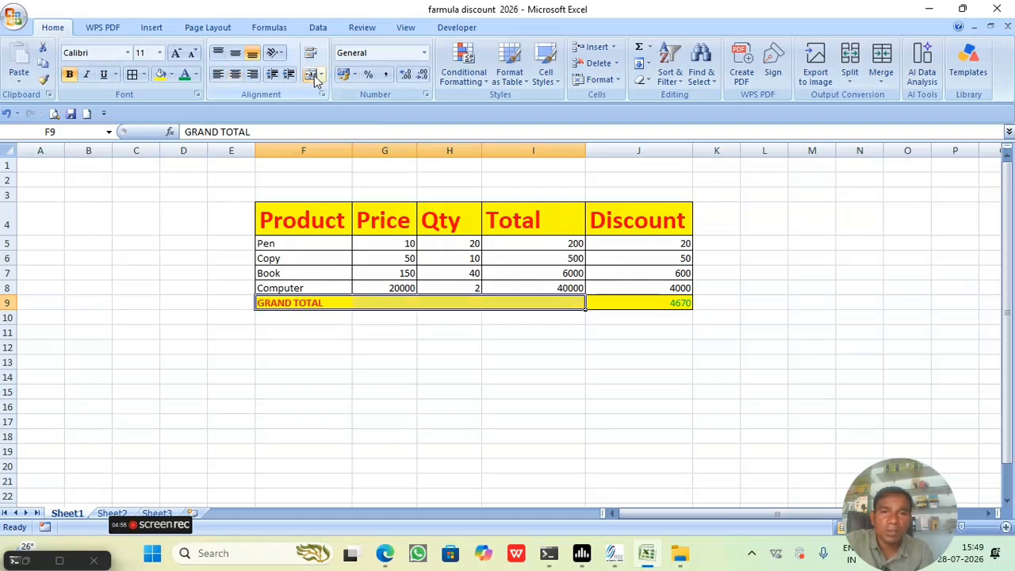
left_click(475, 390)
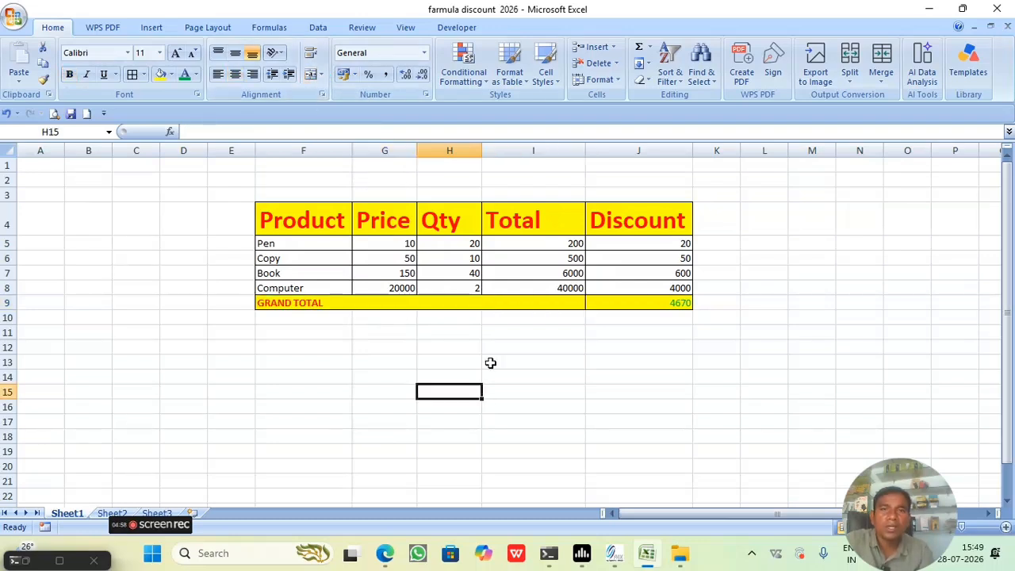